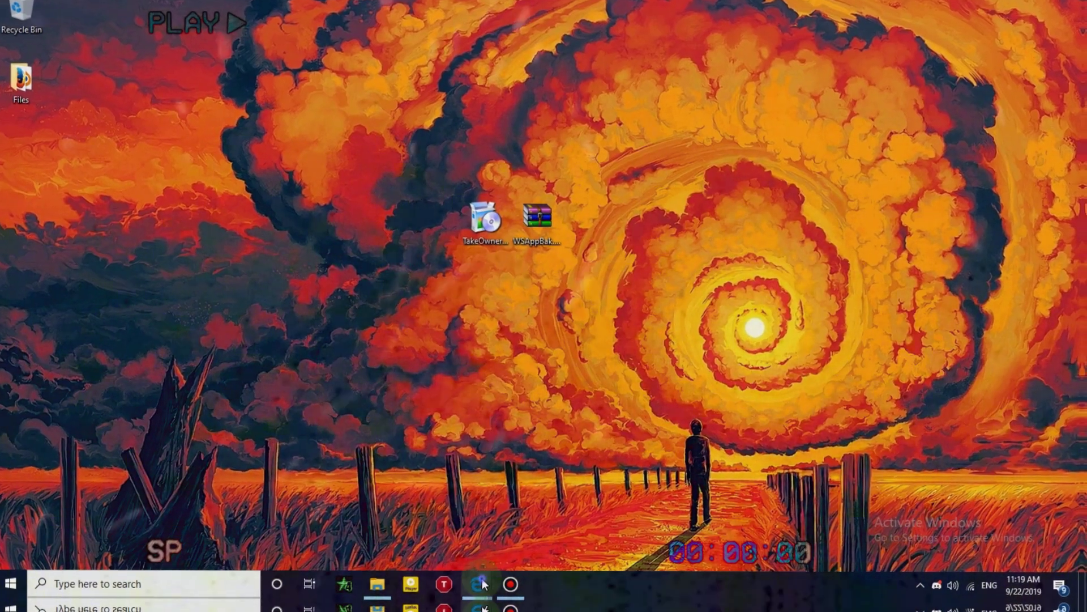
- Launch Edge from the taskbar and put the cursor in the New tab address bar
{"action": "left_click", "coordinate": [551, 531]}
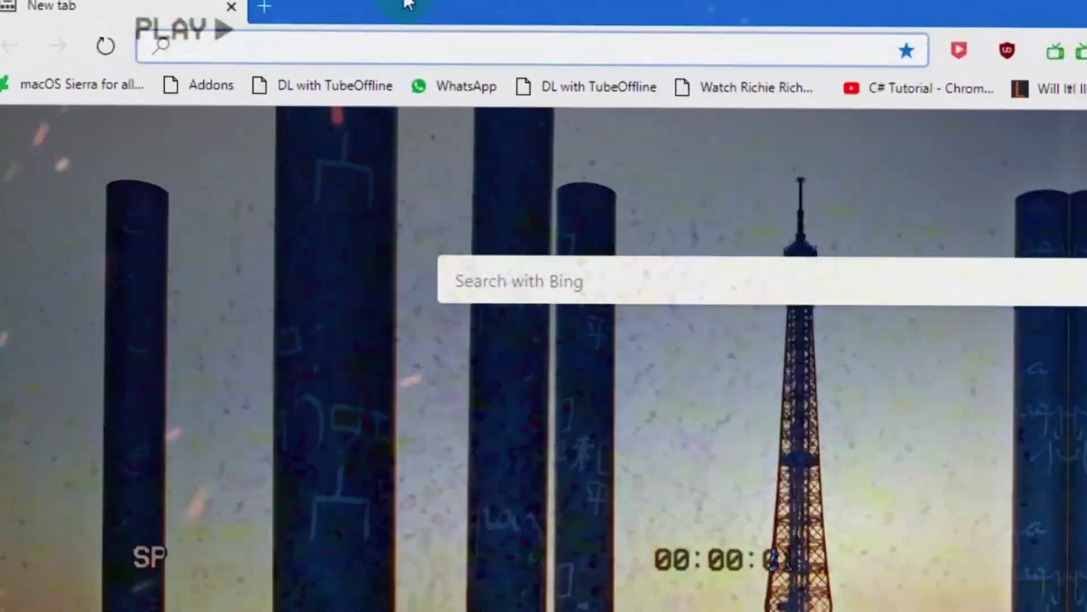
{"action": "left_click", "coordinate": [406, 39]}
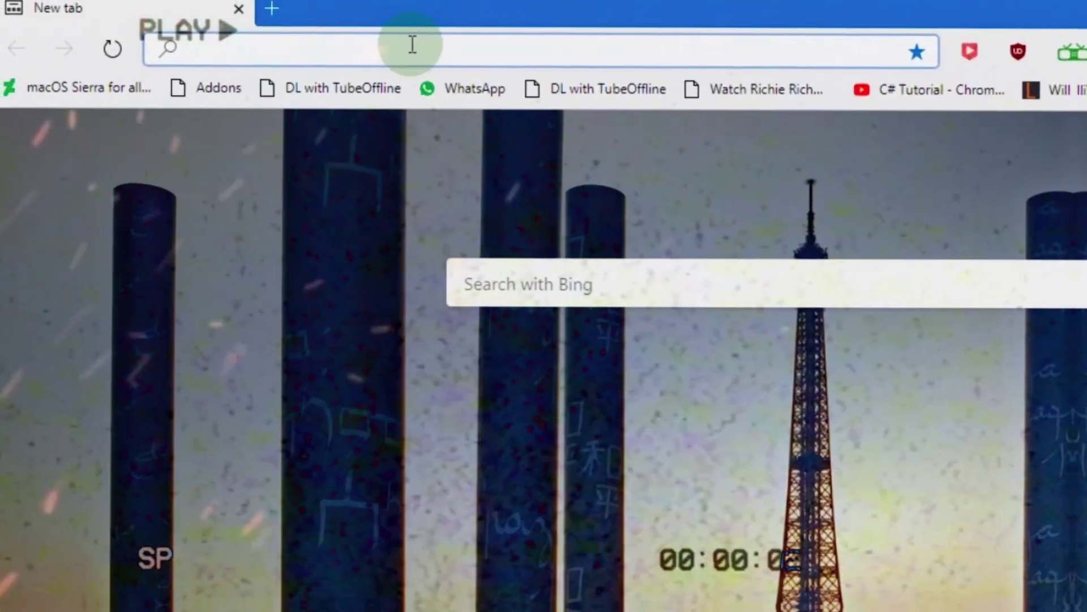
- Load the Avee Player page on Microsoft Store (web) from the address bar
{"action": "type", "text": "mic"}
{"action": "key", "text": "Return"}
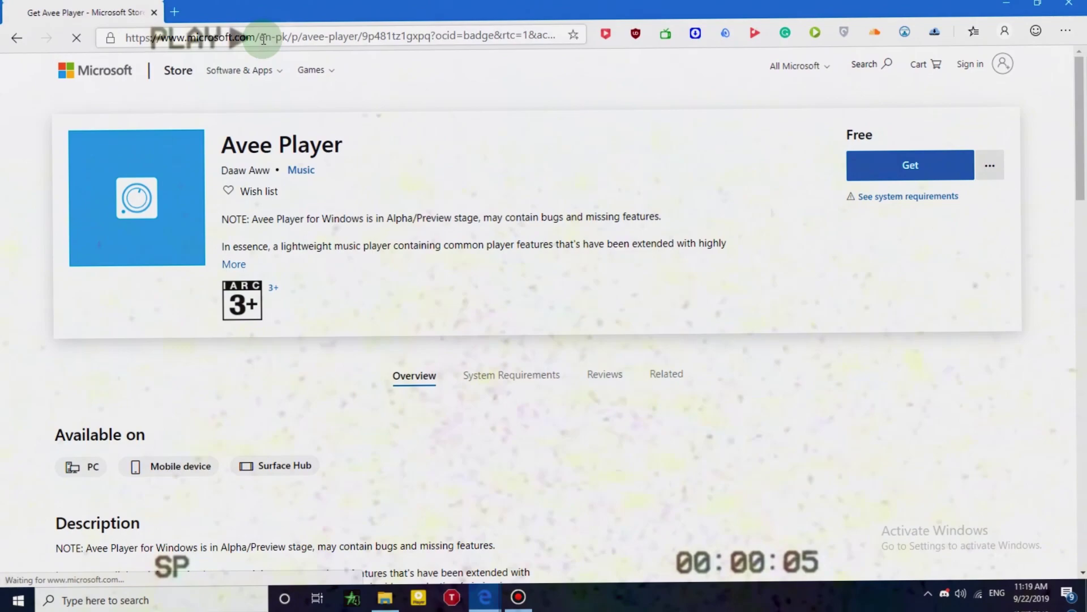
{"action": "left_click", "coordinate": [179, 71]}
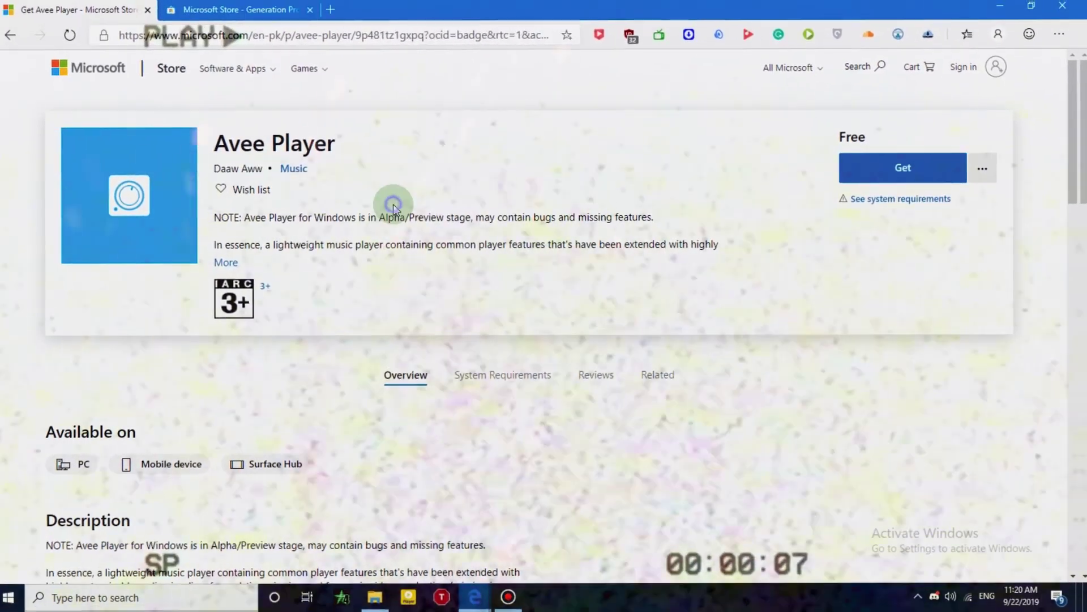
- Show System Requirements, highlighting Windows 10 14393.0 and the ARM, x64, x86 architectures
{"action": "scroll", "coordinate": [265, 197], "scroll_direction": "down", "scroll_amount": 5}
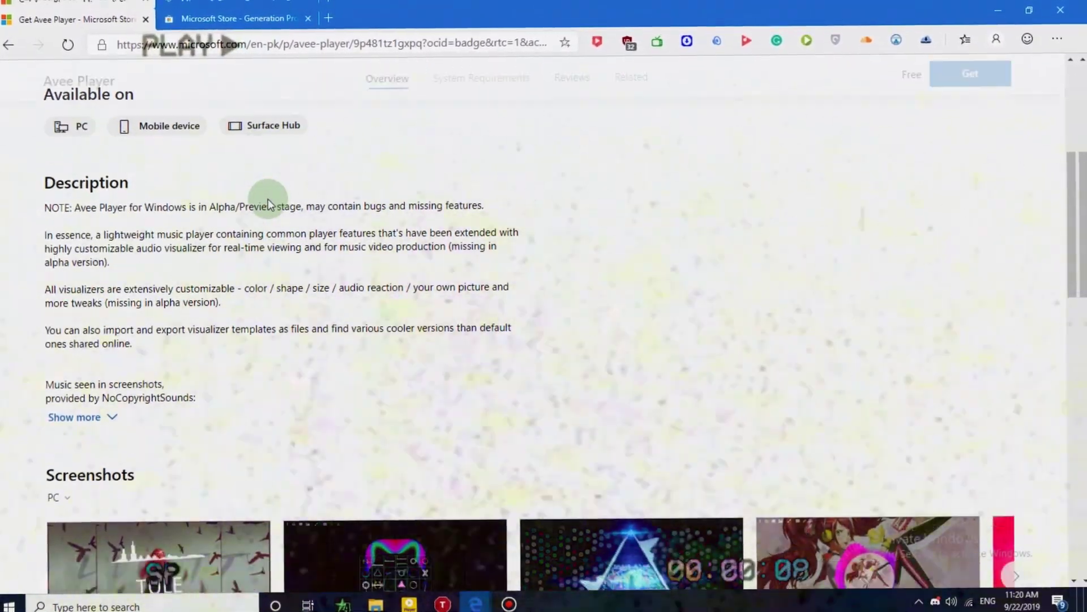
{"action": "left_click", "coordinate": [462, 140]}
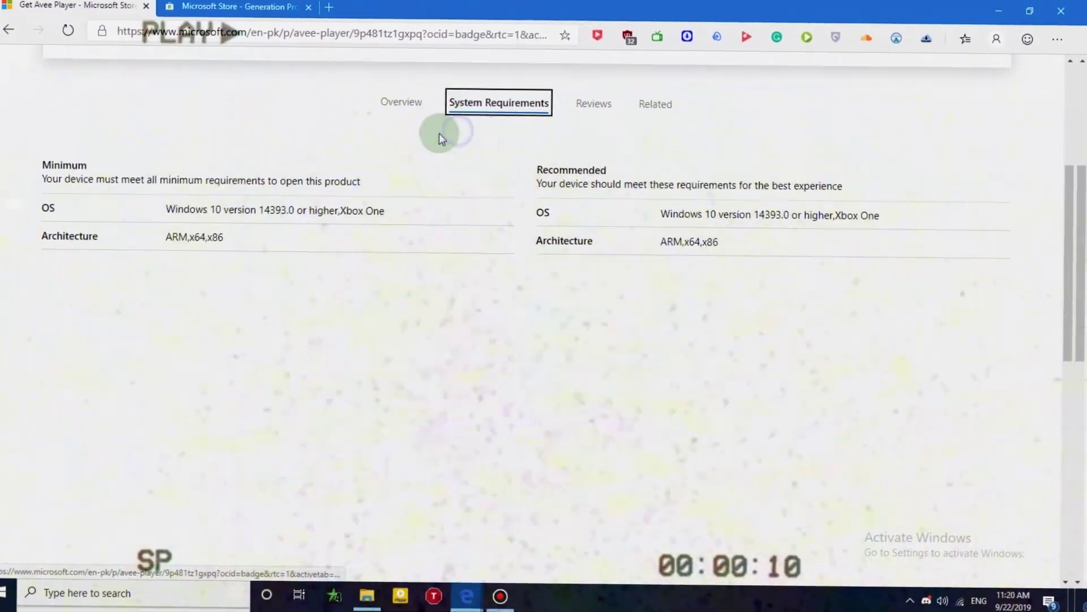
{"action": "left_click_drag", "start_coordinate": [821, 149], "coordinate": [751, 146]}
{"action": "left_click", "coordinate": [682, 167]}
{"action": "key", "text": "super"}
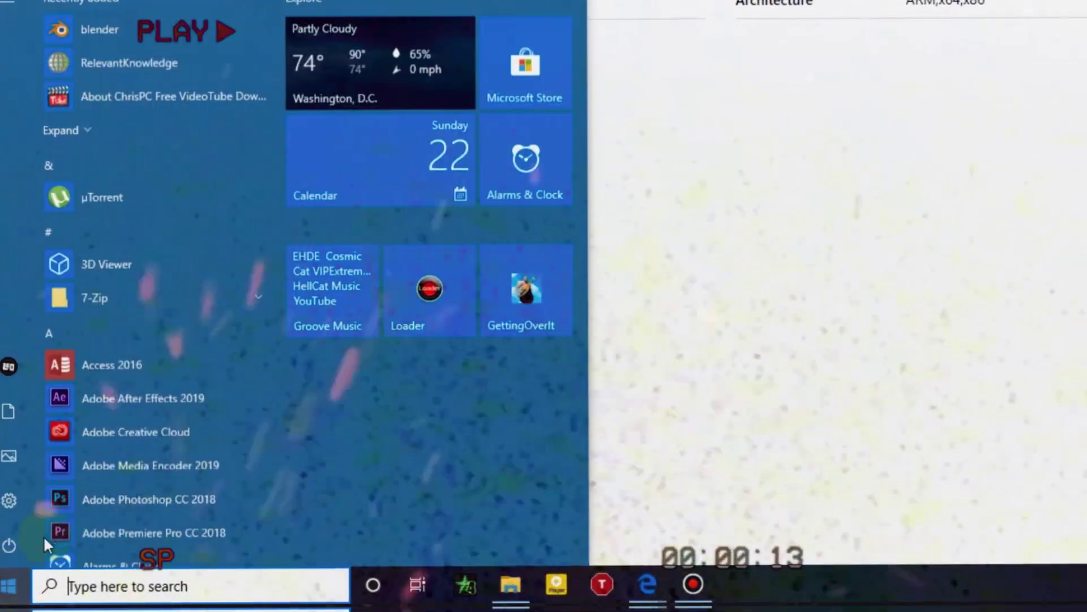
{"action": "type", "text": "about"}
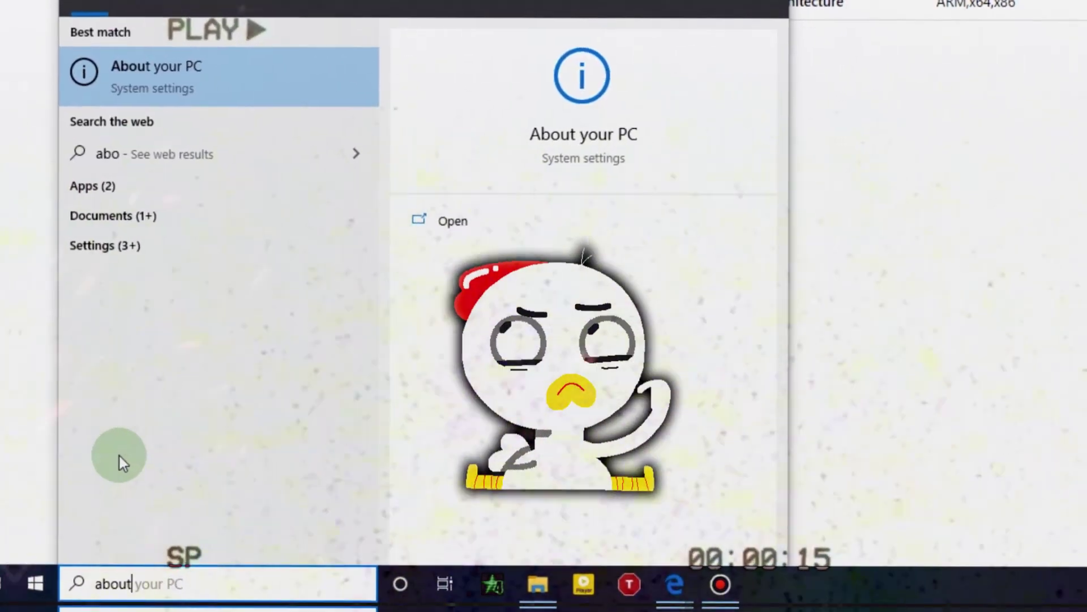
{"action": "left_click", "coordinate": [108, 454]}
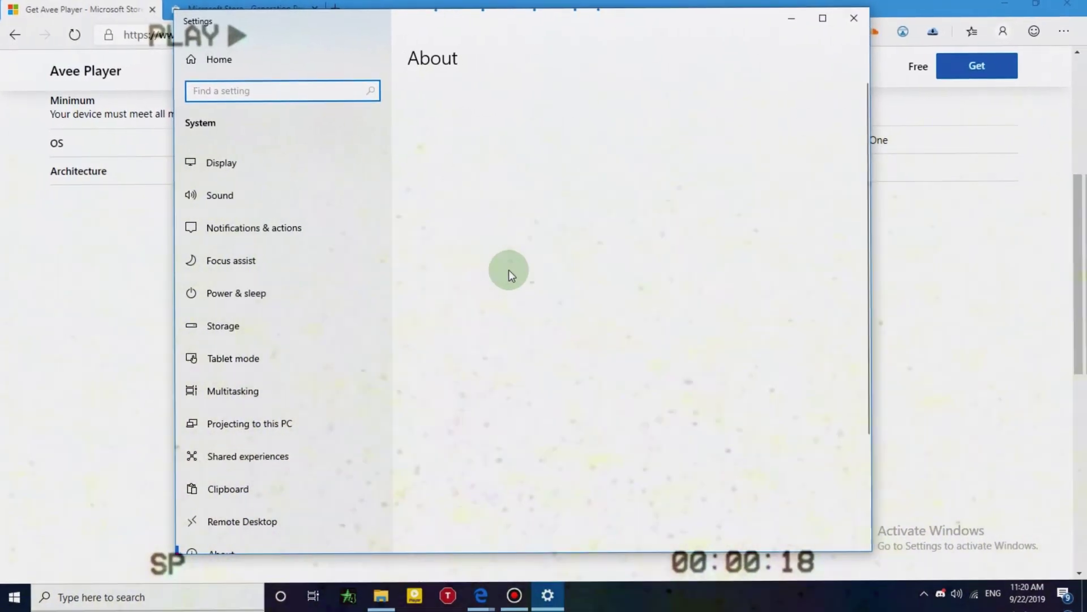
{"action": "left_click_drag", "start_coordinate": [473, 25], "coordinate": [313, 28]}
{"action": "scroll", "coordinate": [419, 323], "scroll_direction": "down", "scroll_amount": 3}
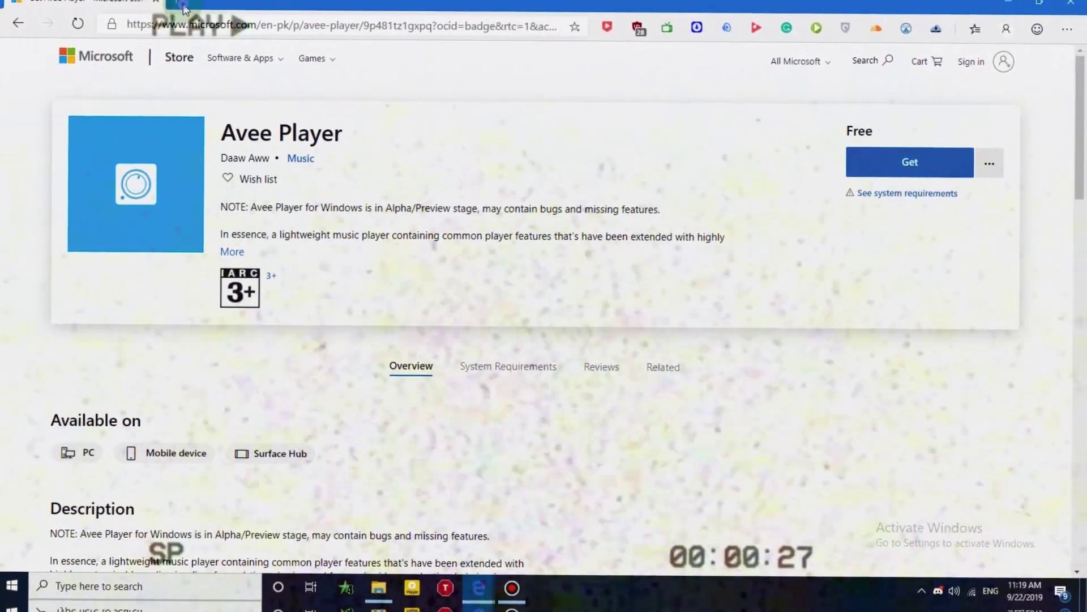
- Open store.rg-adguard.net in a new tab and paste the Avee Player Store link into its URL field
{"action": "left_click", "coordinate": [185, 4]}
{"action": "type", "text": "store"}
{"action": "key", "text": "Return"}
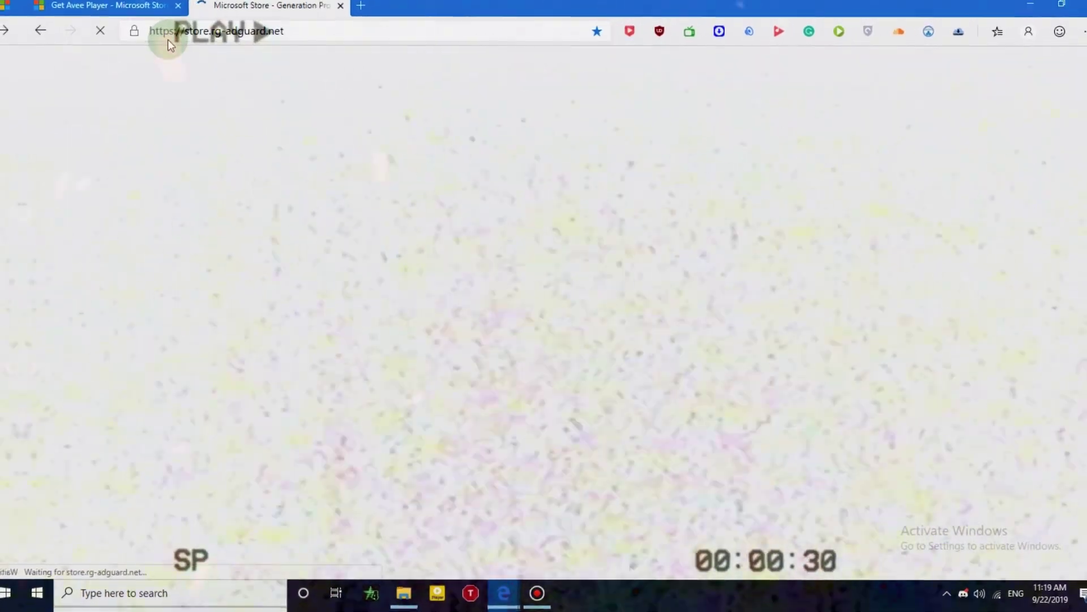
{"action": "left_click", "coordinate": [105, 14]}
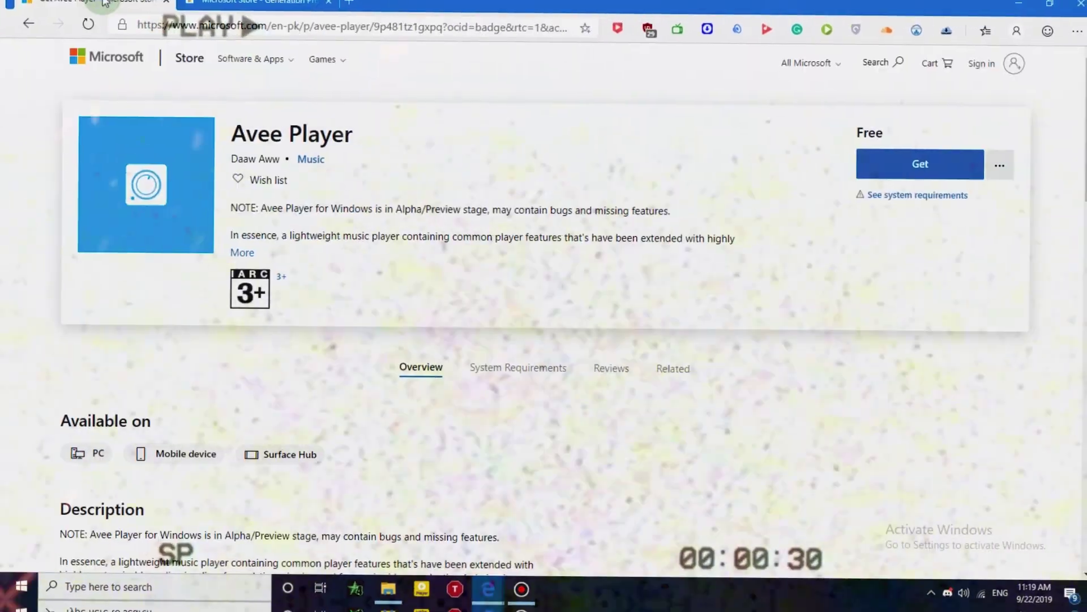
{"action": "left_click", "coordinate": [249, 3]}
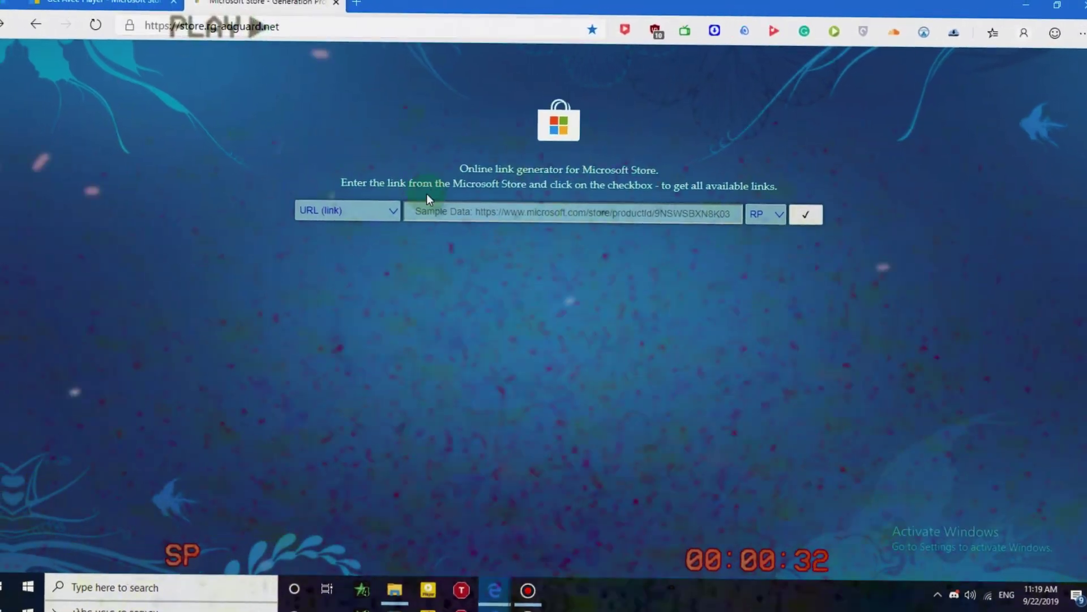
{"action": "left_click", "coordinate": [469, 222]}
{"action": "key", "text": "ctrl+v"}
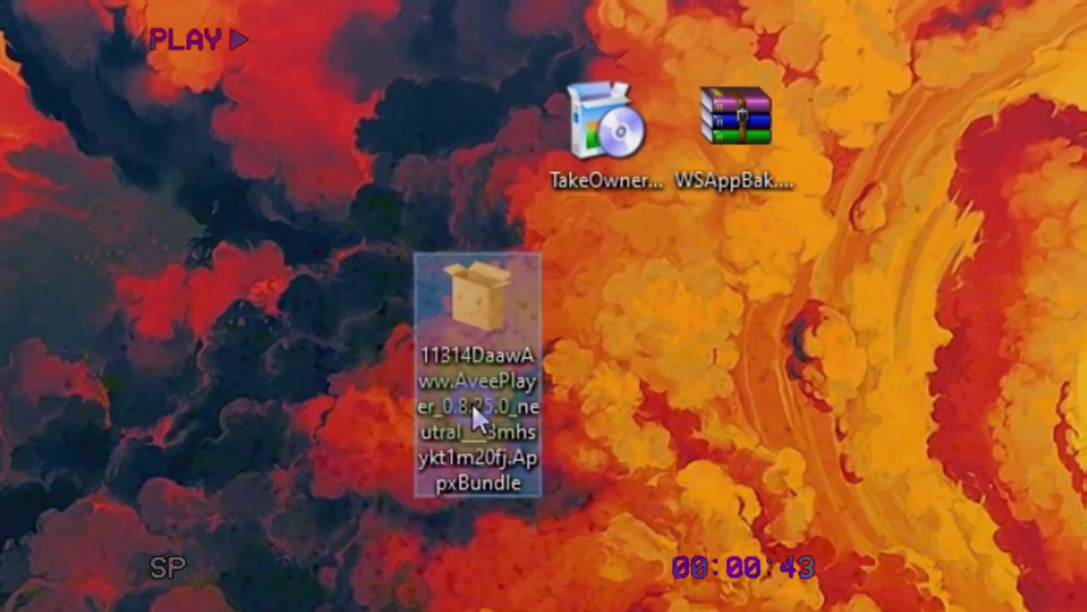
- Install Avee Player 0.8.25.0 from the downloaded AppxBundle and close App Installer when ready
{"action": "double_click", "coordinate": [440, 341]}
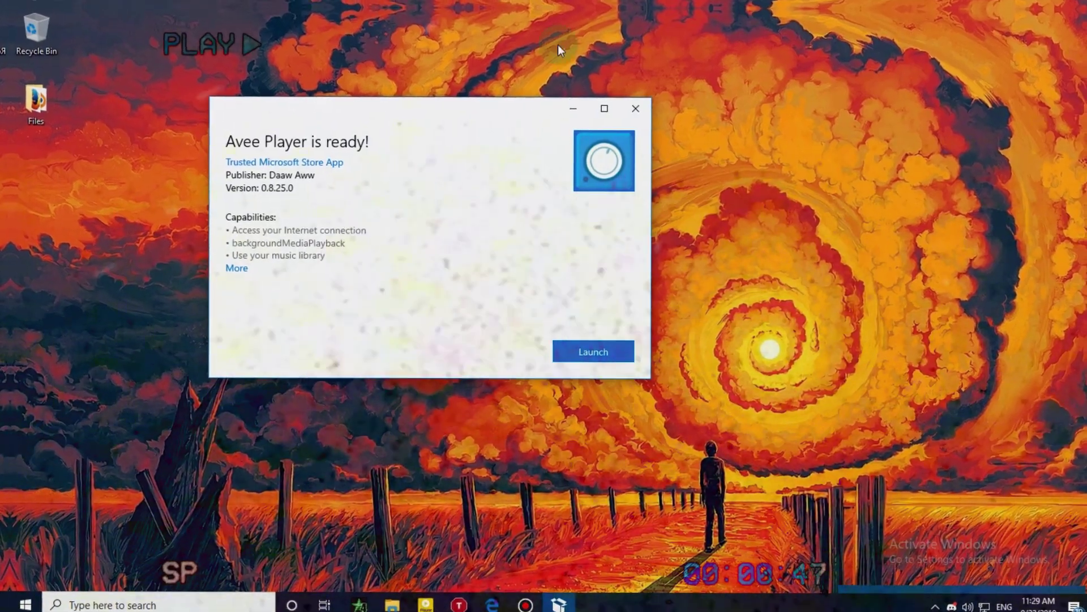
{"action": "left_click", "coordinate": [636, 108]}
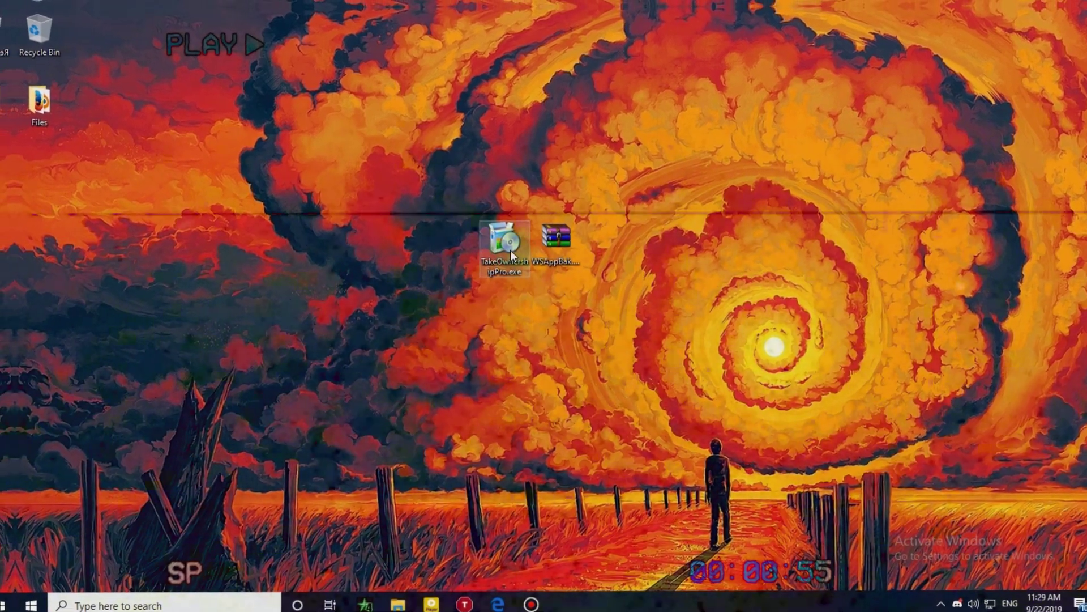
- Run the TakeOwnershipPro installer and extract WSAppBak.rar into a WSAppBak folder beside it
{"action": "left_click_drag", "start_coordinate": [511, 250], "coordinate": [407, 254]}
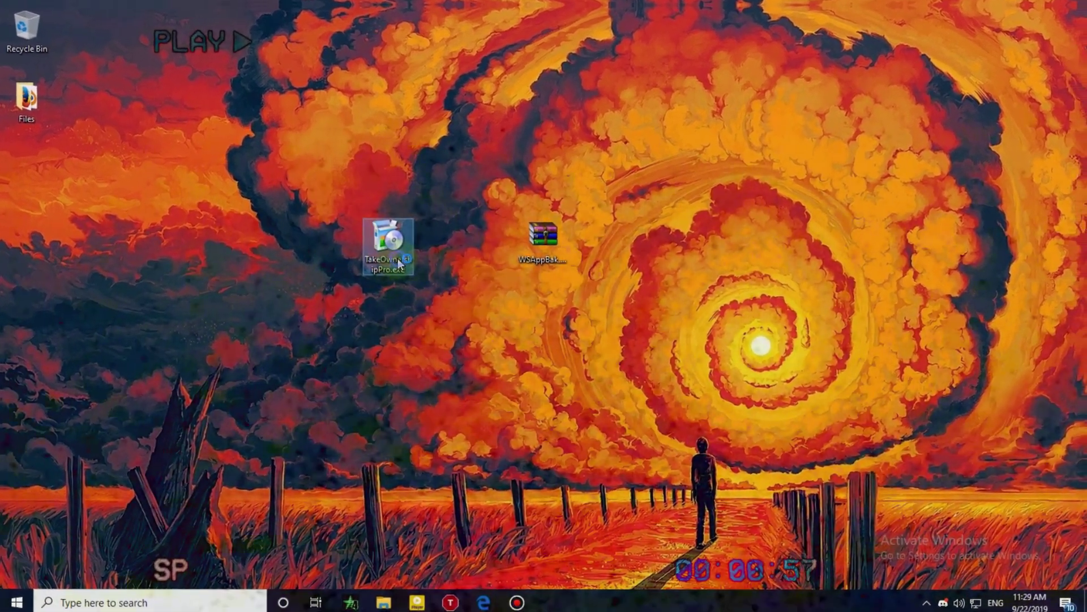
{"action": "right_click", "coordinate": [393, 262]}
{"action": "left_click", "coordinate": [459, 190]}
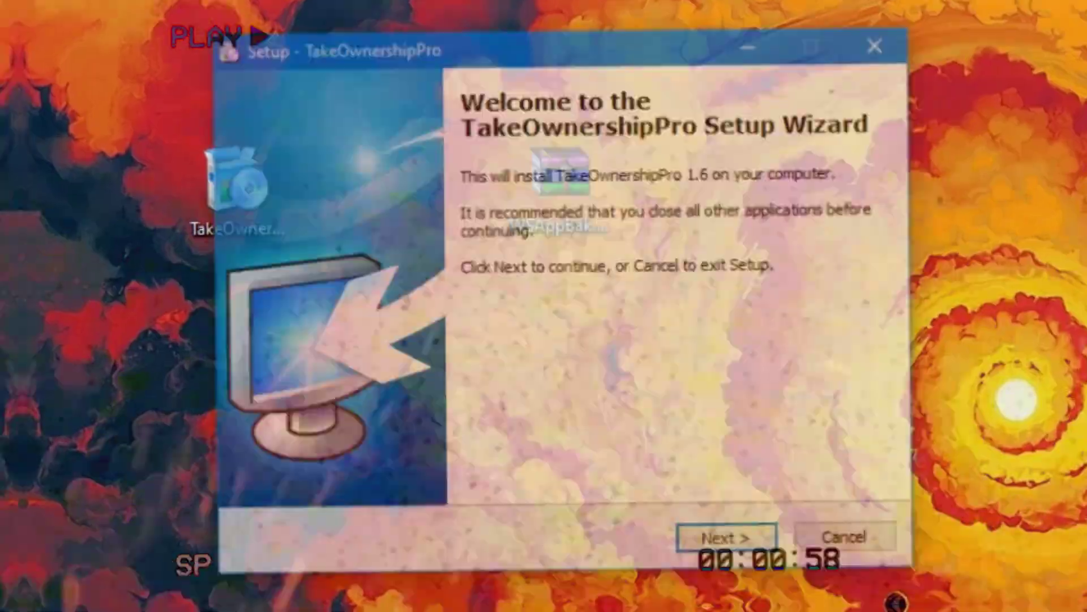
{"action": "left_click", "coordinate": [716, 560]}
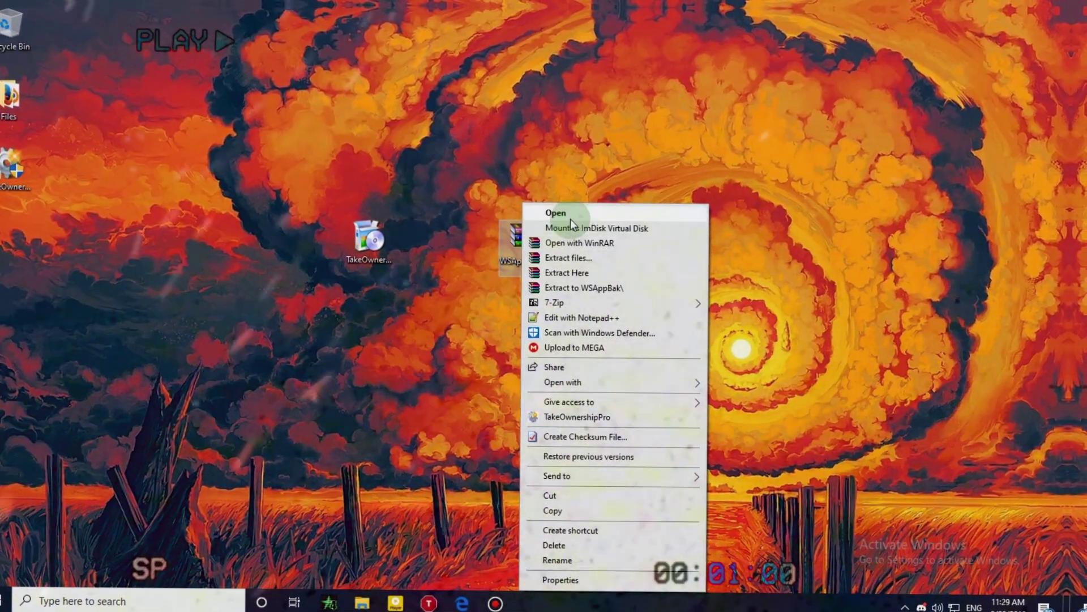
{"action": "left_click", "coordinate": [583, 288]}
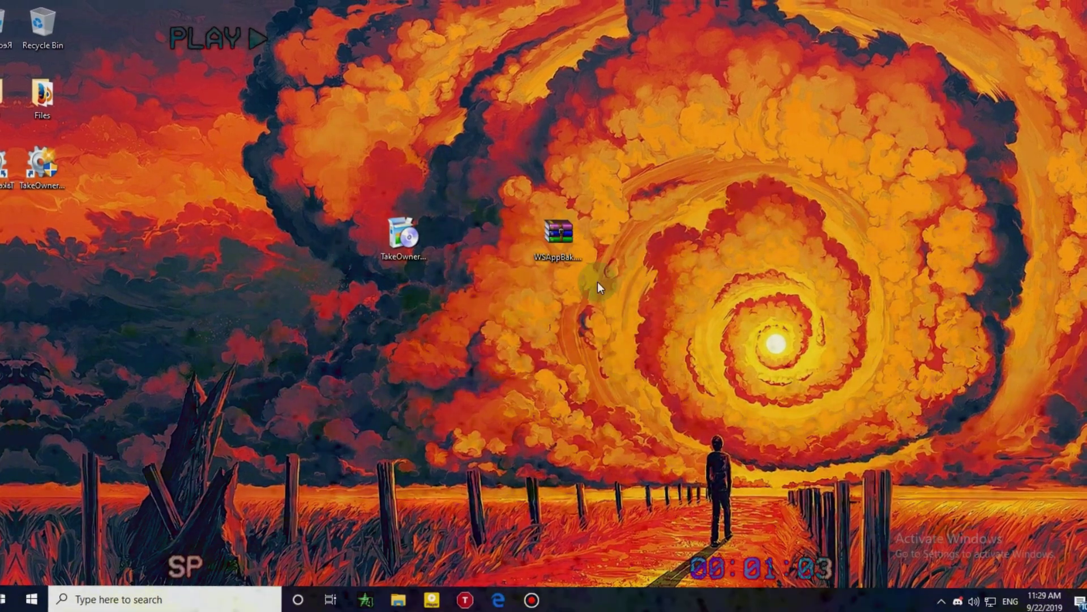
{"action": "left_click_drag", "start_coordinate": [37, 230], "coordinate": [488, 245]}
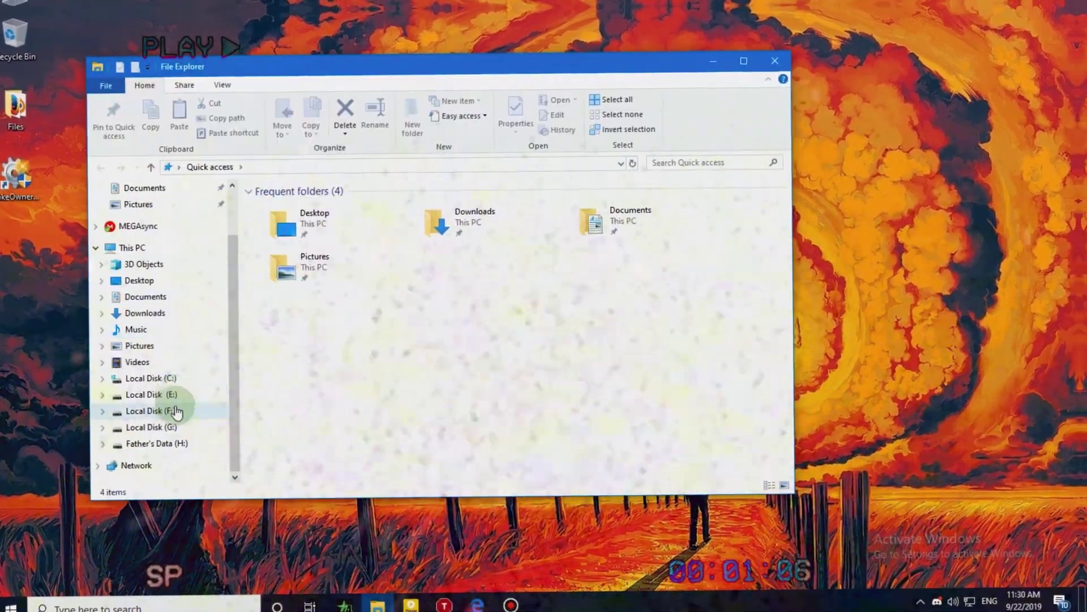
- Go to C:\Program Files and dismiss the WindowsApps permission prompt without granting access
{"action": "left_click", "coordinate": [159, 378]}
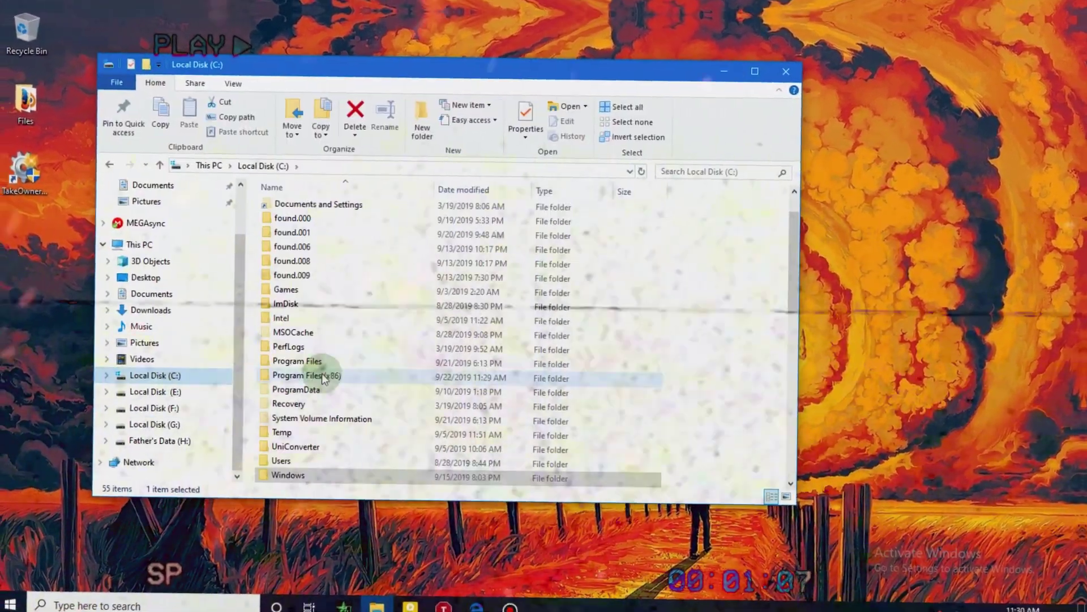
{"action": "double_click", "coordinate": [314, 359]}
{"action": "scroll", "coordinate": [369, 357], "scroll_direction": "down", "scroll_amount": 7}
{"action": "scroll", "coordinate": [369, 352], "scroll_direction": "down", "scroll_amount": 2}
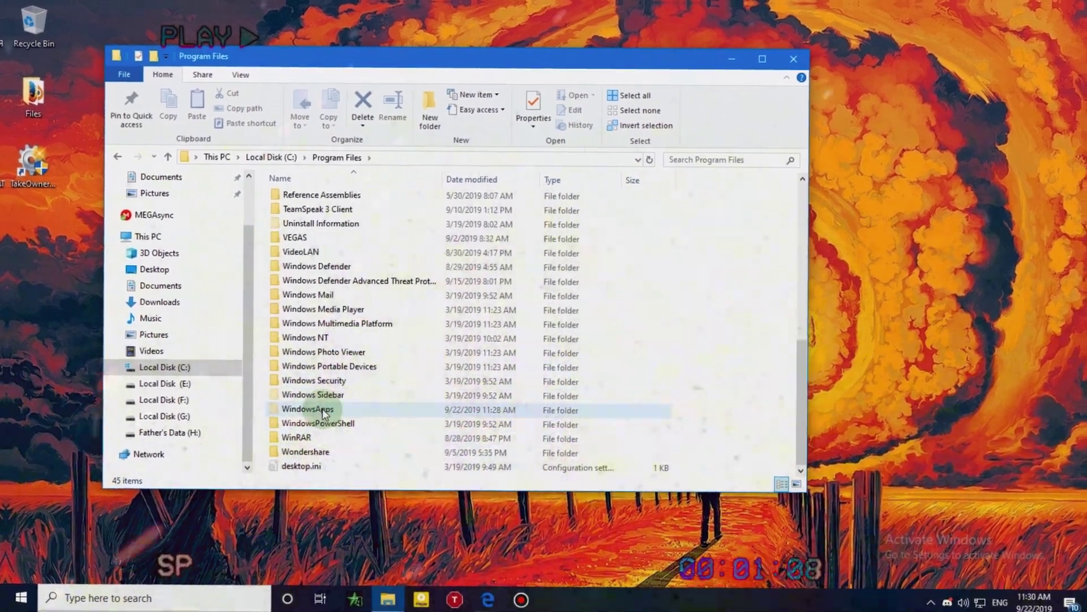
{"action": "double_click", "coordinate": [321, 412]}
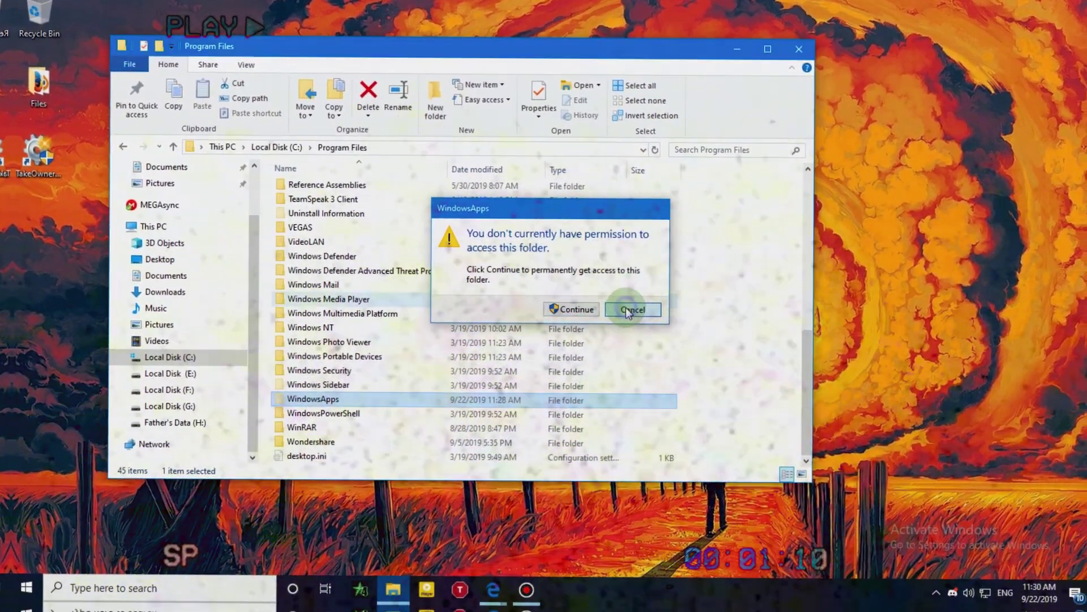
{"action": "left_click", "coordinate": [630, 320]}
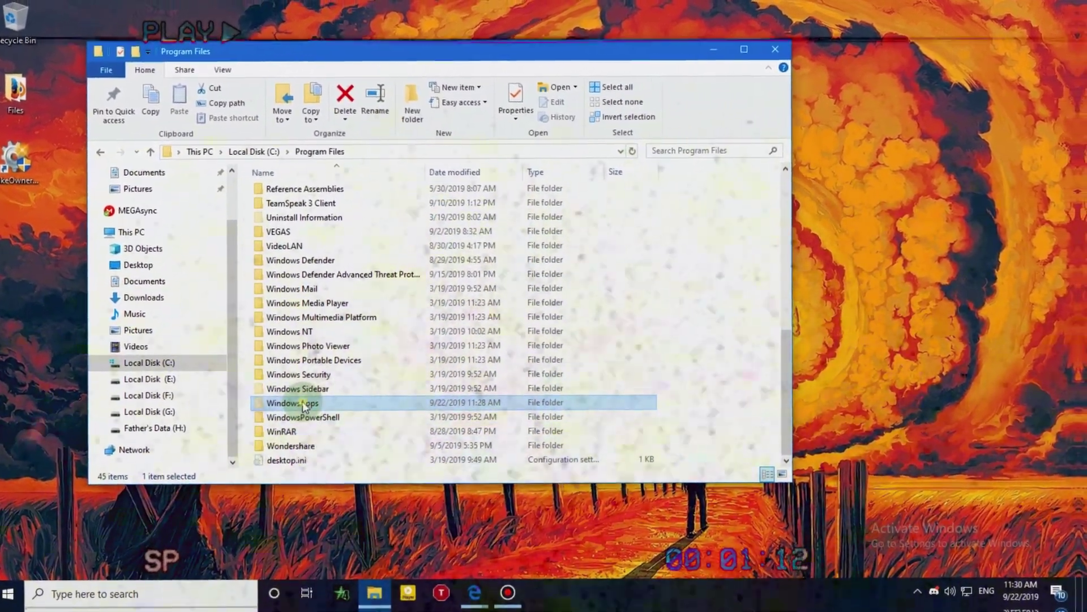
- Take ownership of WindowsApps with TakeOwnershipPro, then exit the tool
{"action": "right_click", "coordinate": [306, 395]}
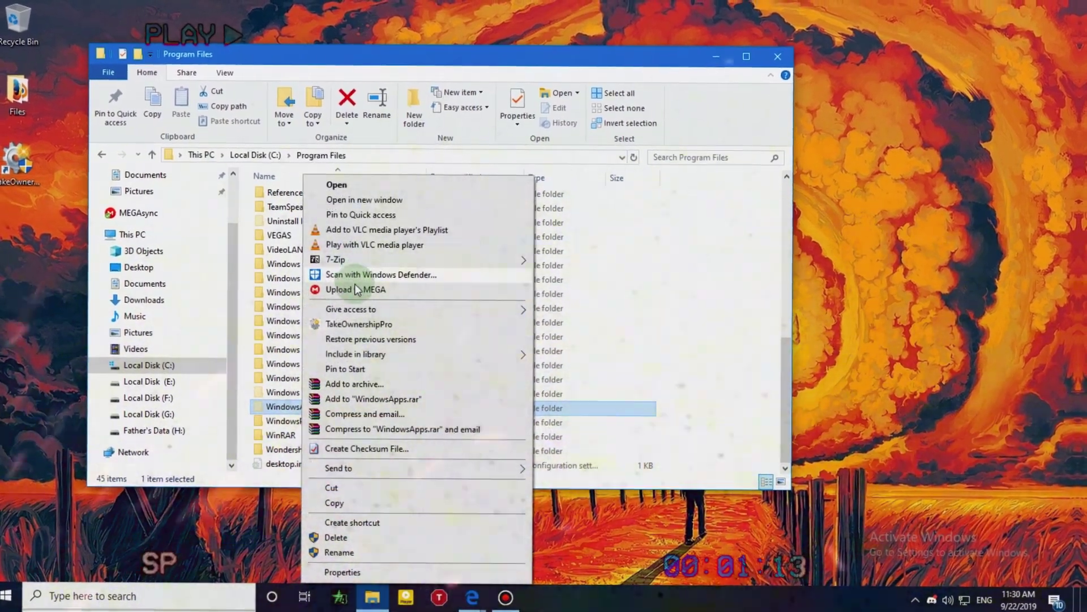
{"action": "left_click", "coordinate": [361, 324]}
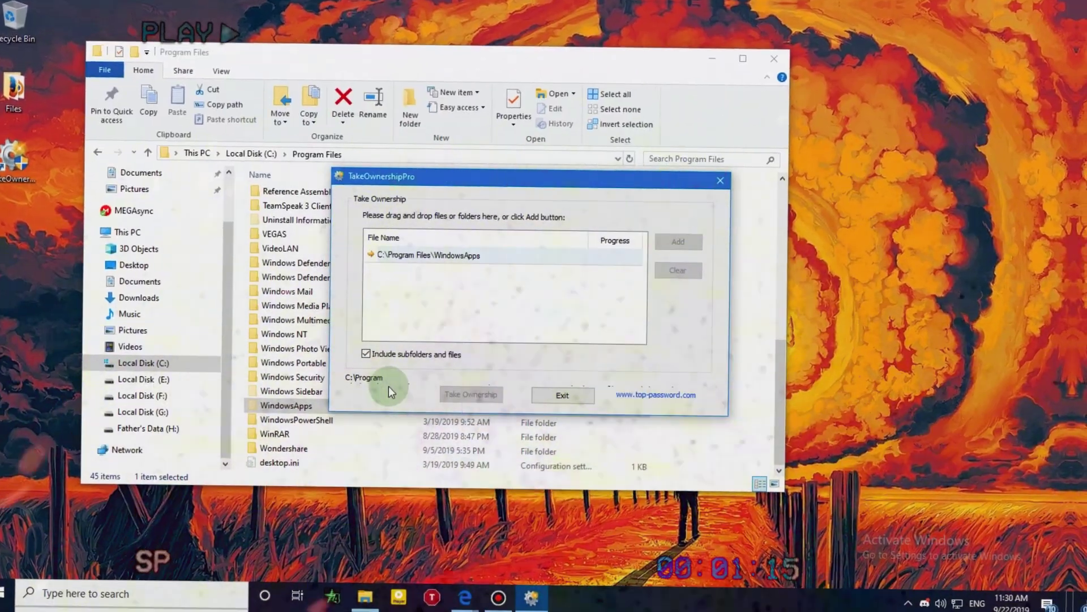
{"action": "left_click_drag", "start_coordinate": [398, 174], "coordinate": [425, 180]}
{"action": "left_click", "coordinate": [597, 400]}
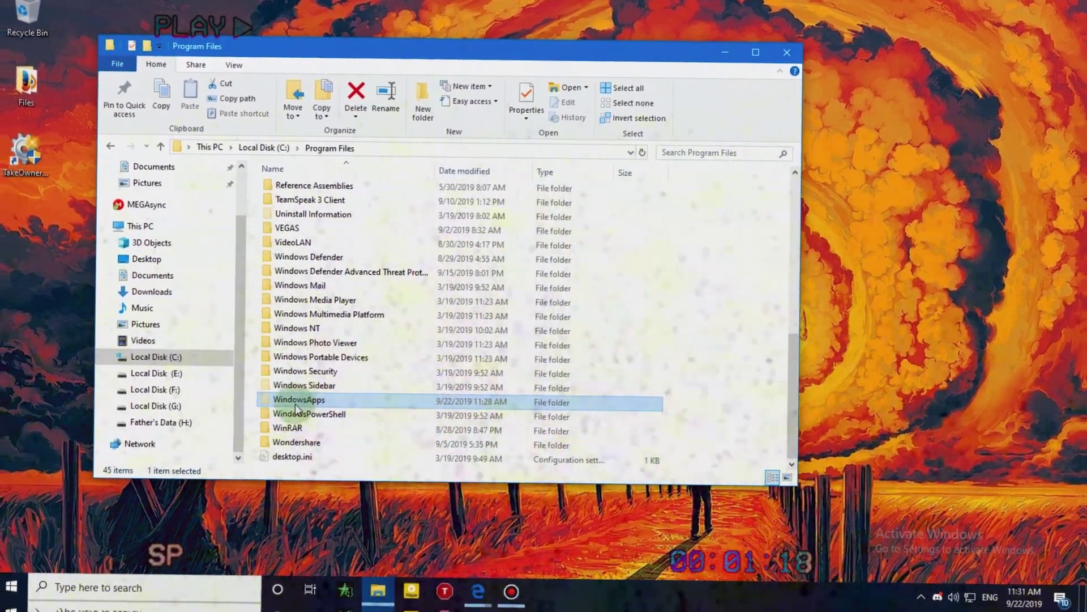
- Open WindowsApps and browse the AveePlayer package folders, settling on the x64 one
{"action": "double_click", "coordinate": [312, 407]}
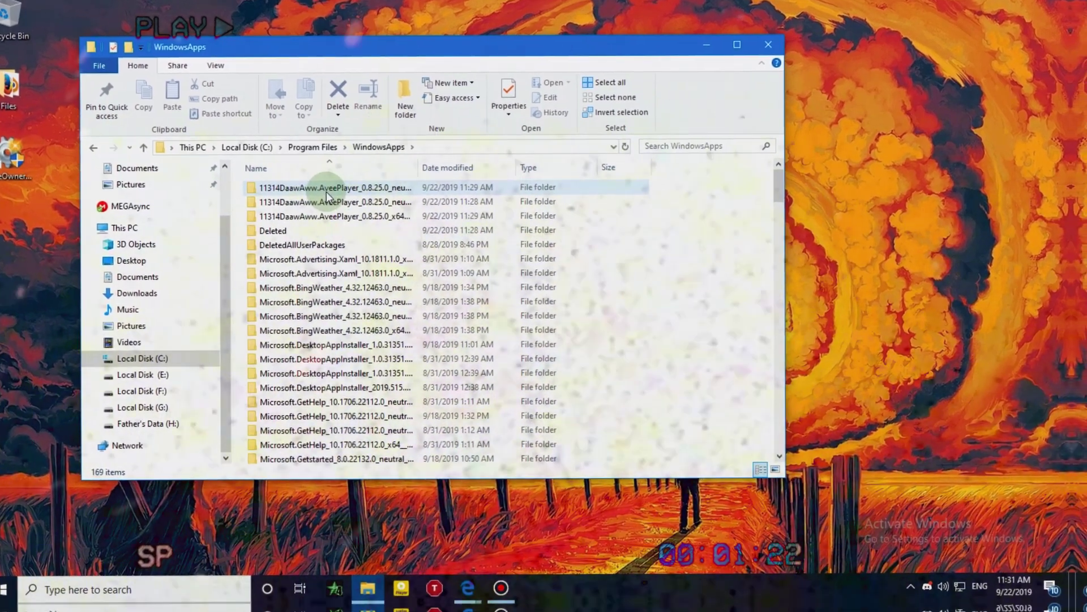
{"action": "double_click", "coordinate": [333, 195]}
{"action": "left_click", "coordinate": [107, 154]}
{"action": "left_click", "coordinate": [107, 154]}
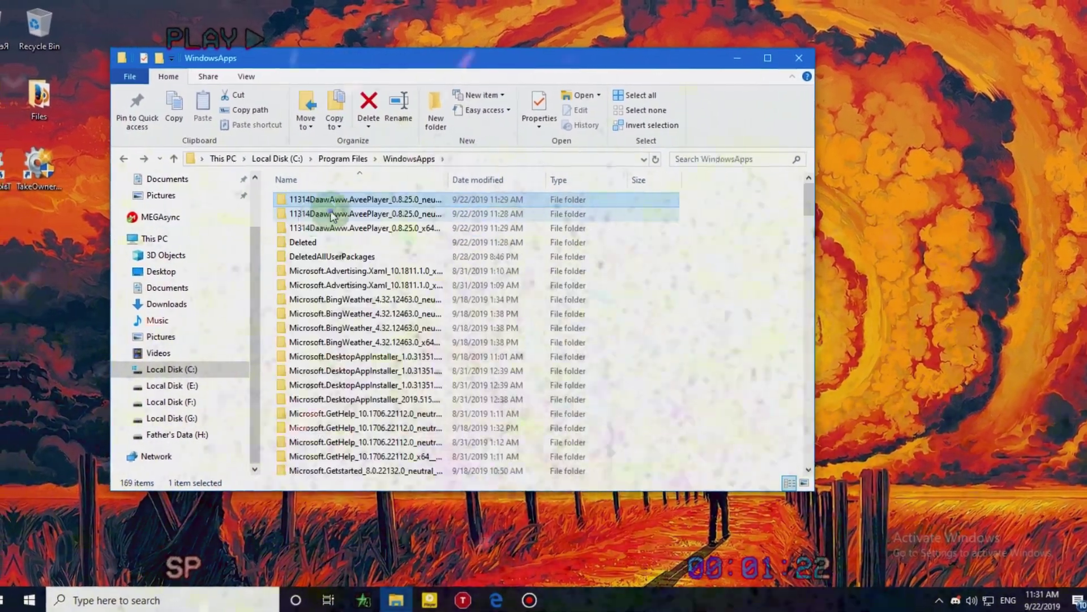
{"action": "double_click", "coordinate": [333, 215]}
{"action": "key", "text": "alt+Left"}
{"action": "double_click", "coordinate": [333, 229]}
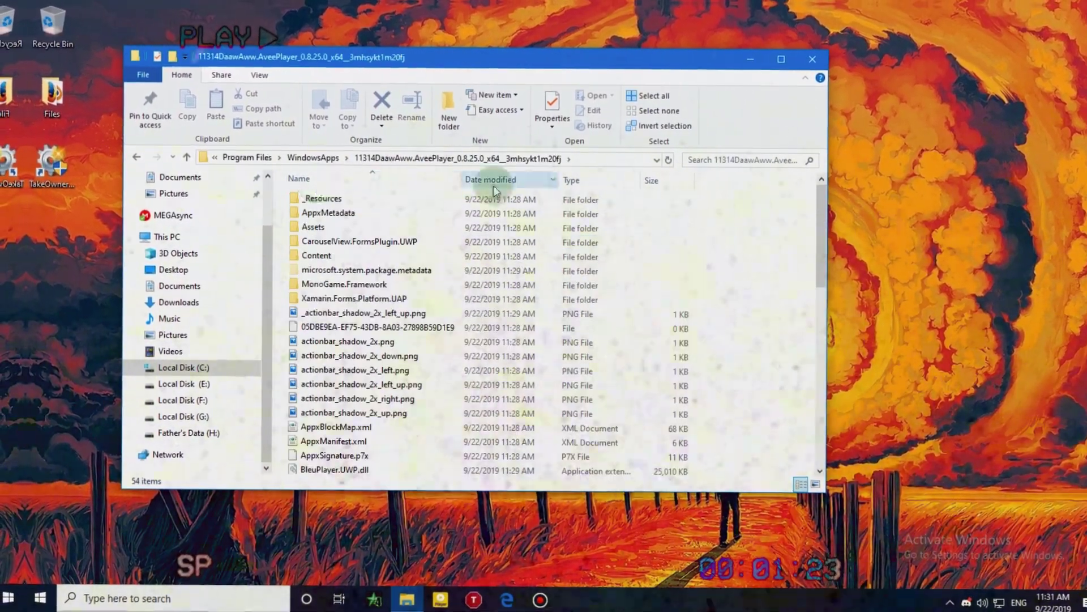
{"action": "scroll", "coordinate": [333, 295], "scroll_direction": "down", "scroll_amount": 1}
{"action": "left_click", "coordinate": [323, 404]}
{"action": "scroll", "coordinate": [317, 283], "scroll_direction": "down", "scroll_amount": 1}
{"action": "scroll", "coordinate": [371, 290], "scroll_direction": "up", "scroll_amount": 4}
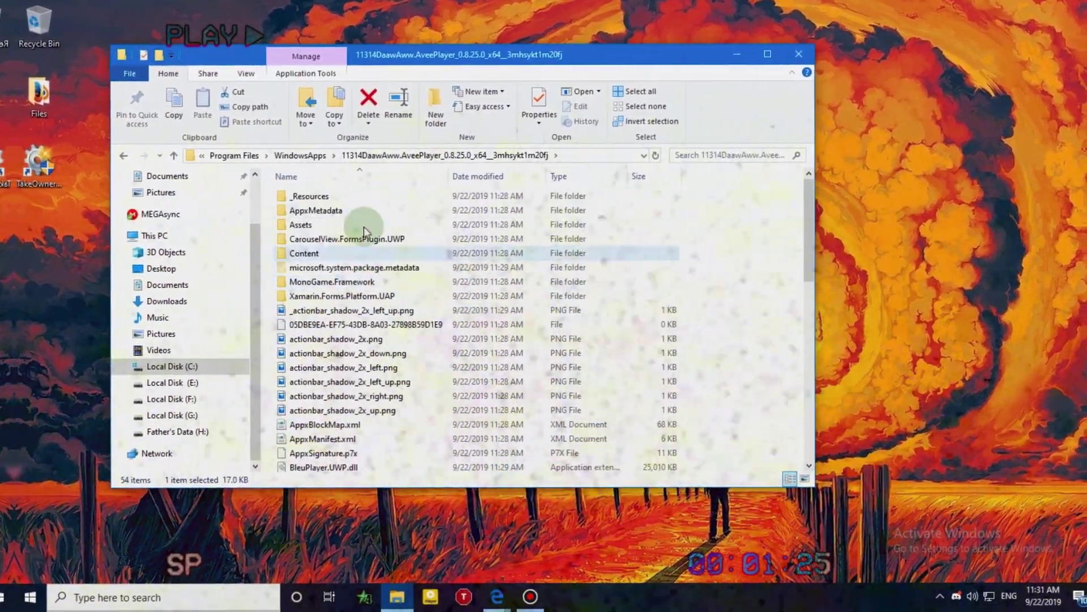
- Copy the x64 package folder's full path, close that window, and open the WSAppBak folder
{"action": "left_click", "coordinate": [549, 158]}
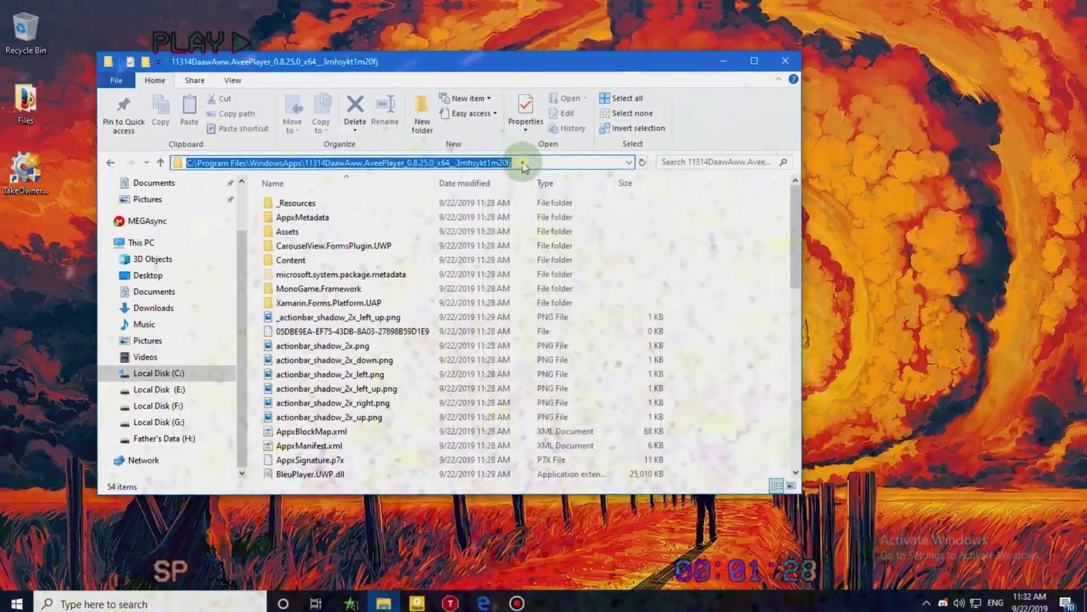
{"action": "right_click", "coordinate": [538, 147]}
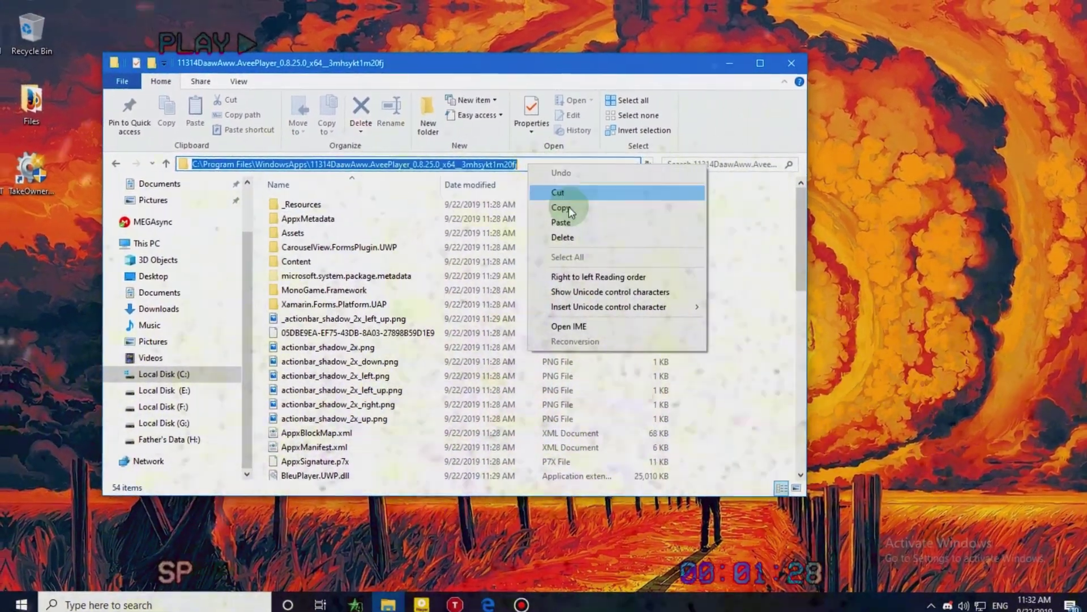
{"action": "left_click", "coordinate": [548, 211]}
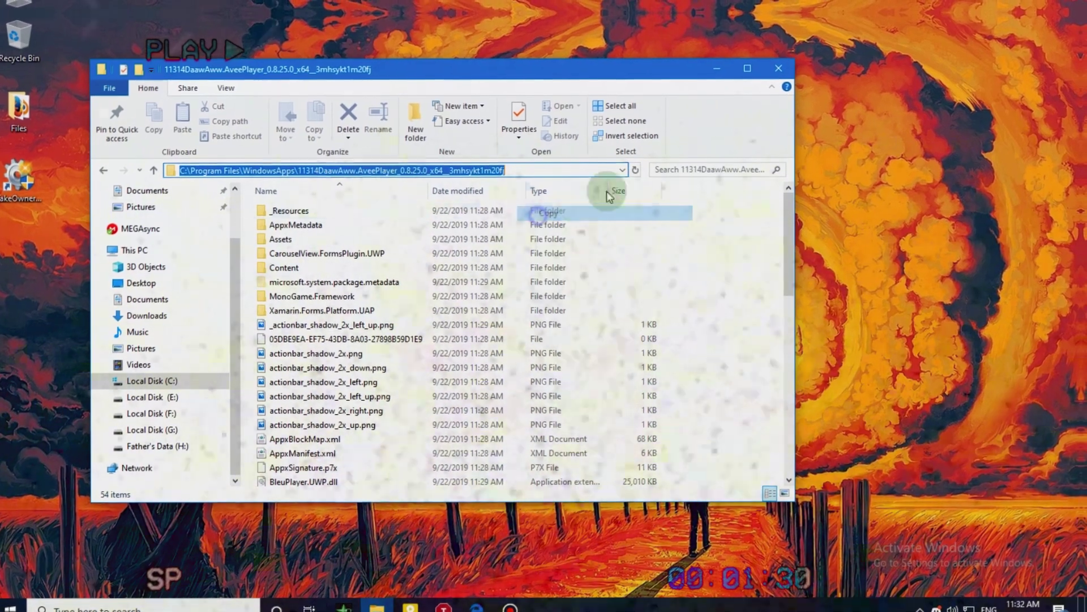
{"action": "left_click", "coordinate": [858, 179]}
{"action": "left_click", "coordinate": [768, 69]}
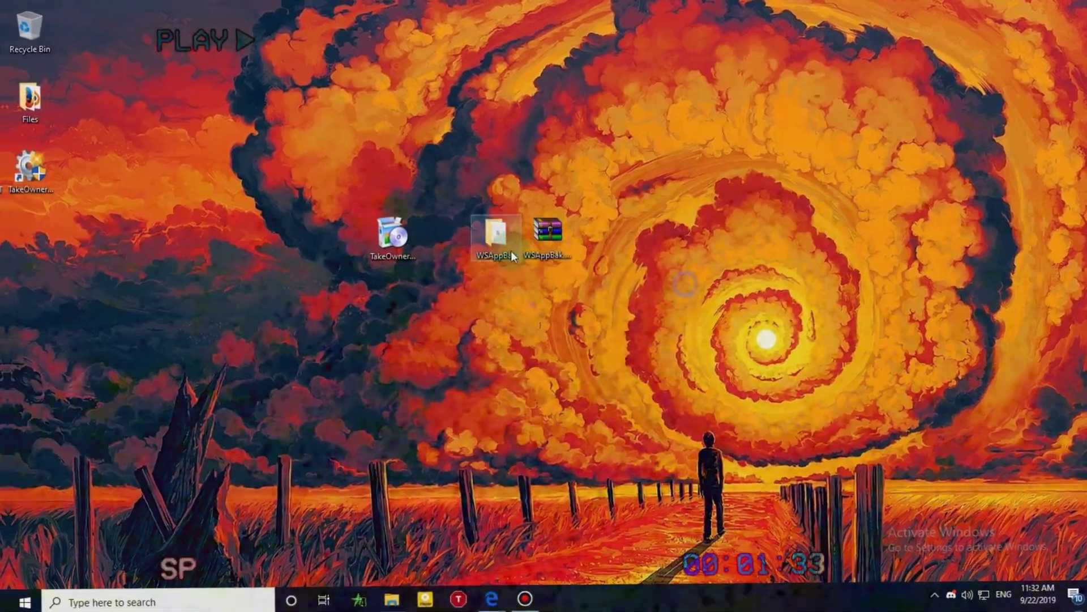
{"action": "double_click", "coordinate": [501, 249]}
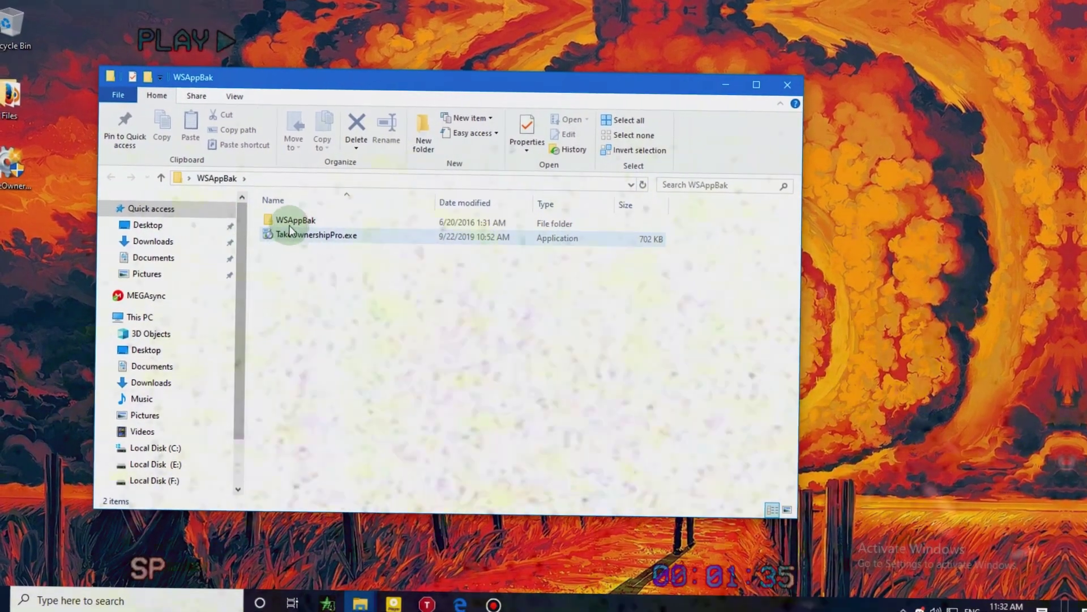
- Launch WSAppBak.exe and enter the Avee Player x64 folder path as the app path
{"action": "double_click", "coordinate": [288, 222]}
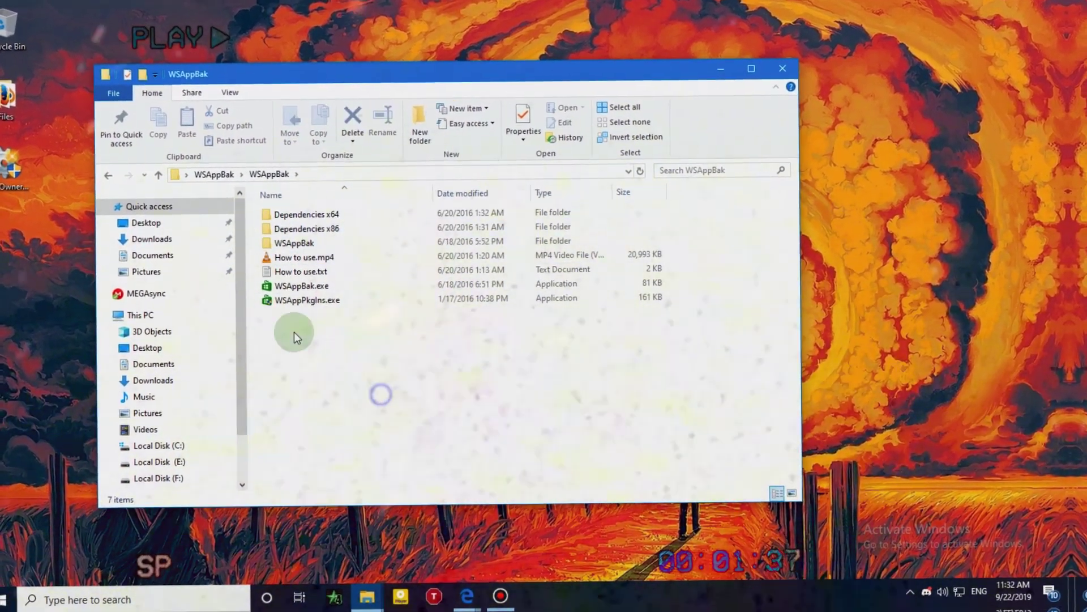
{"action": "left_click", "coordinate": [295, 287]}
{"action": "double_click", "coordinate": [303, 293]}
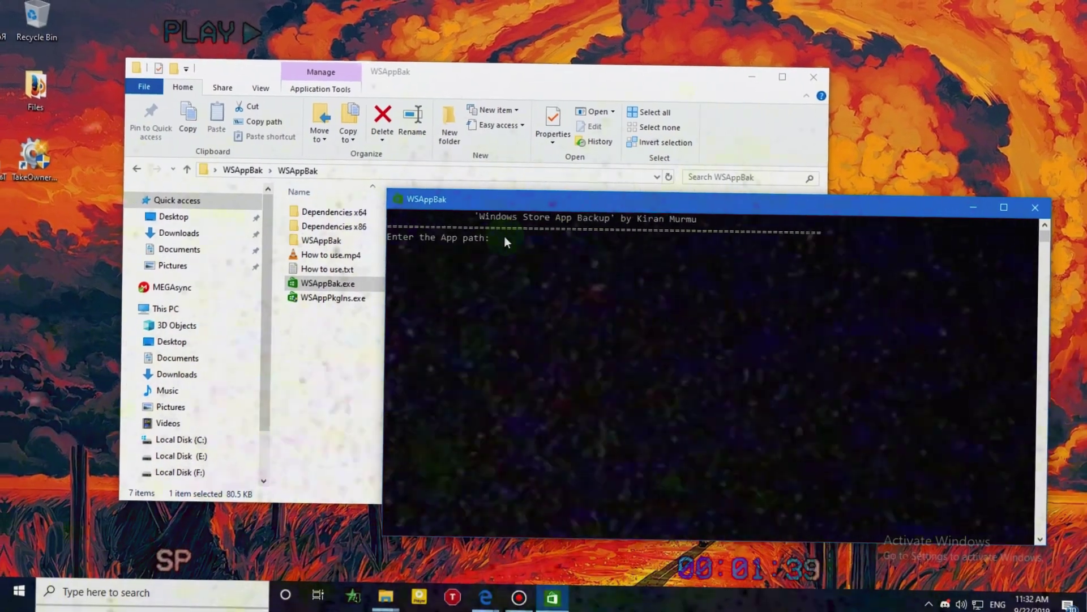
{"action": "right_click", "coordinate": [504, 238]}
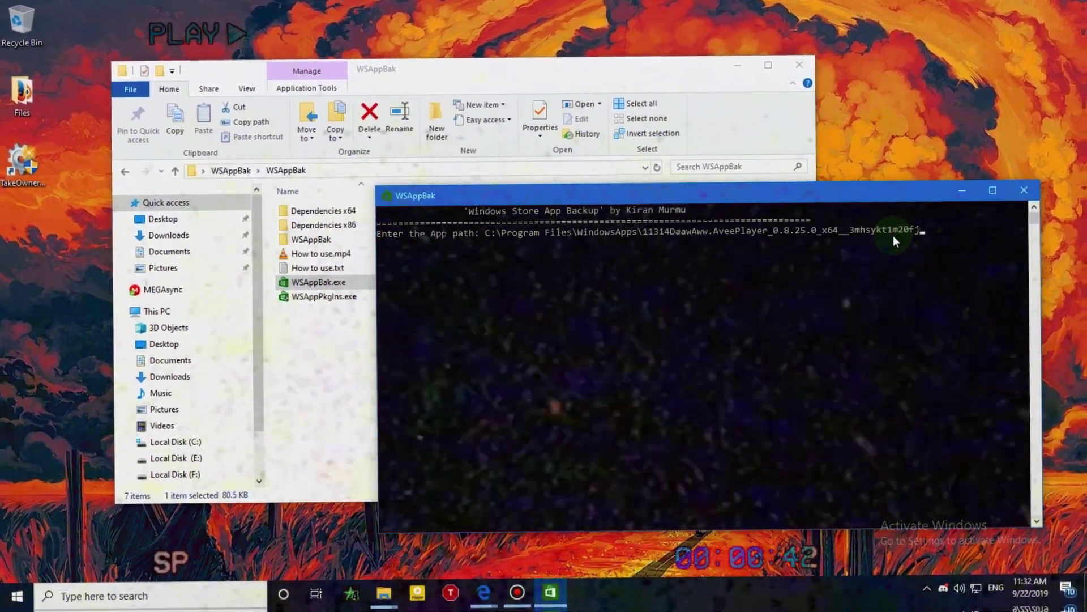
{"action": "key", "text": "Return"}
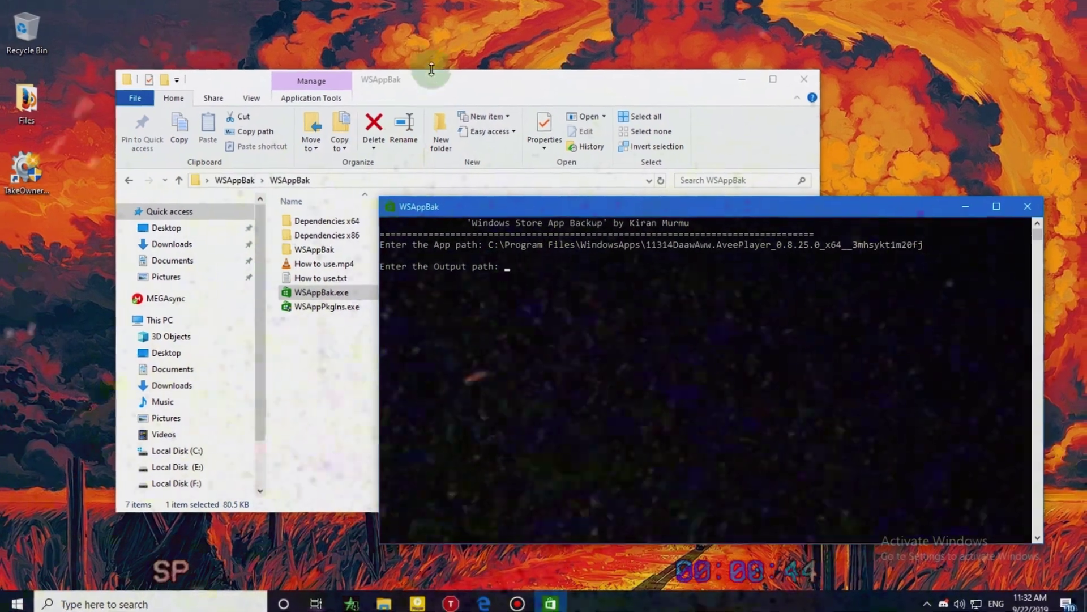
- Create 'New folder' on the desktop and set its path as WSAppBak's output path to start the backup
{"action": "right_click", "coordinate": [455, 46]}
{"action": "mouse_move", "coordinate": [567, 203]}
{"action": "left_click", "coordinate": [626, 183]}
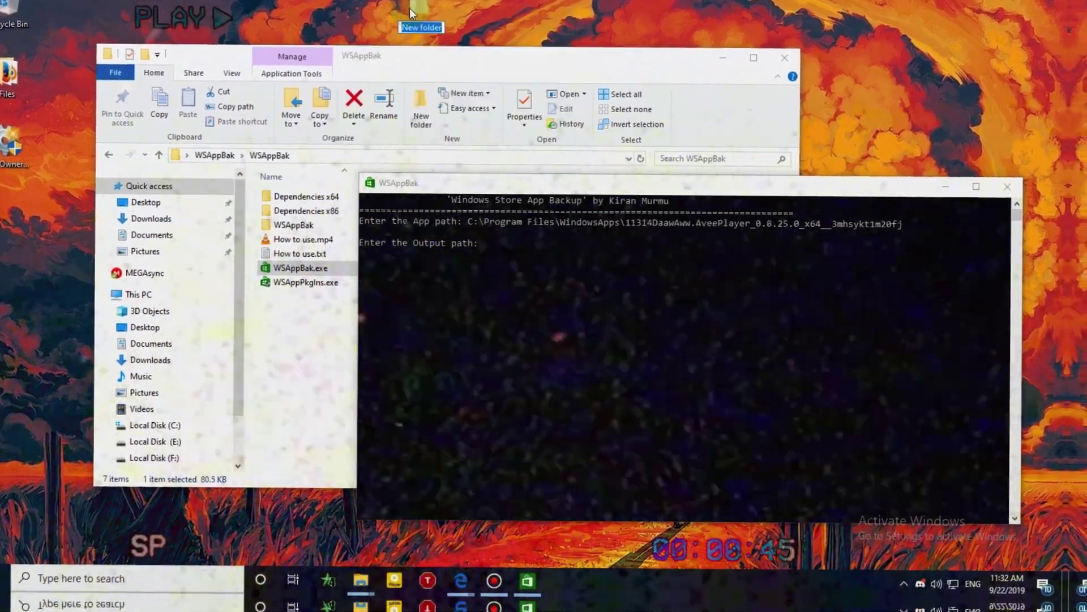
{"action": "key", "text": "Return"}
{"action": "key", "text": "Return"}
{"action": "left_click", "coordinate": [310, 195]}
{"action": "right_click", "coordinate": [377, 193]}
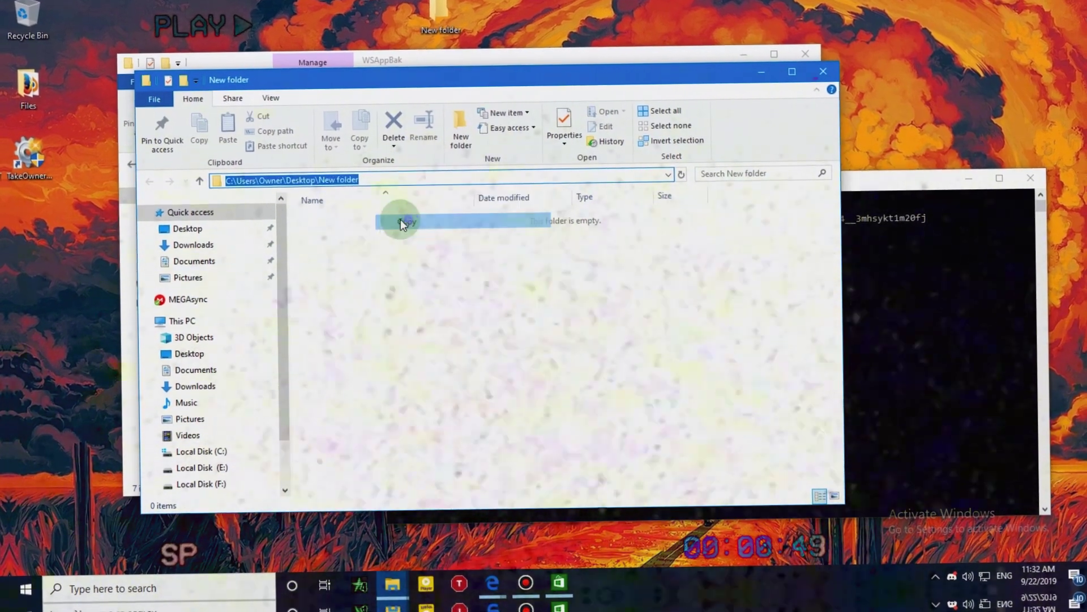
{"action": "left_click", "coordinate": [821, 72]}
{"action": "left_click", "coordinate": [680, 280]}
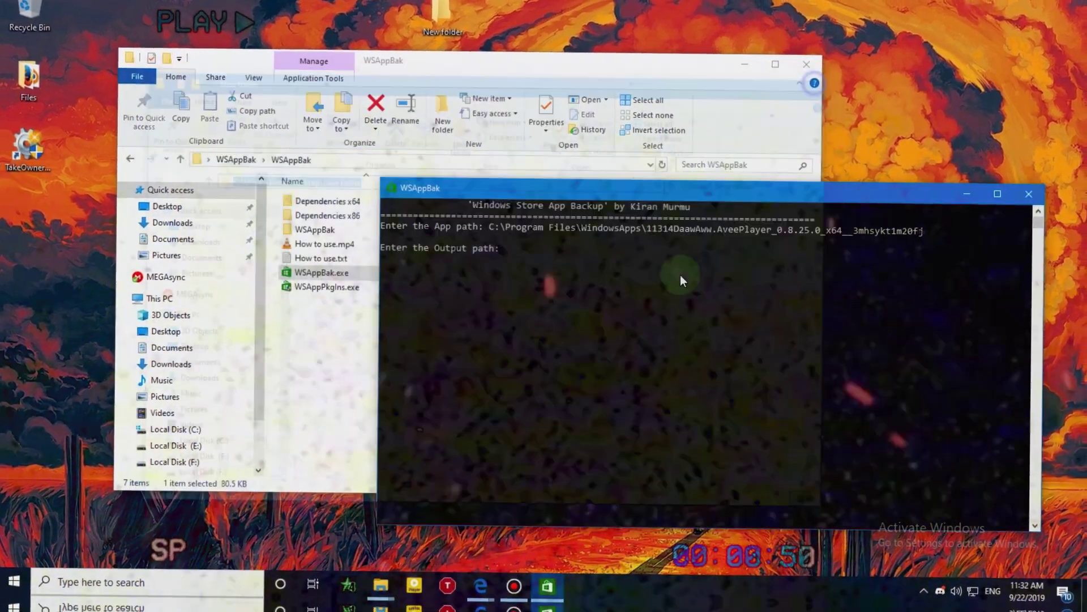
{"action": "right_click", "coordinate": [517, 245]}
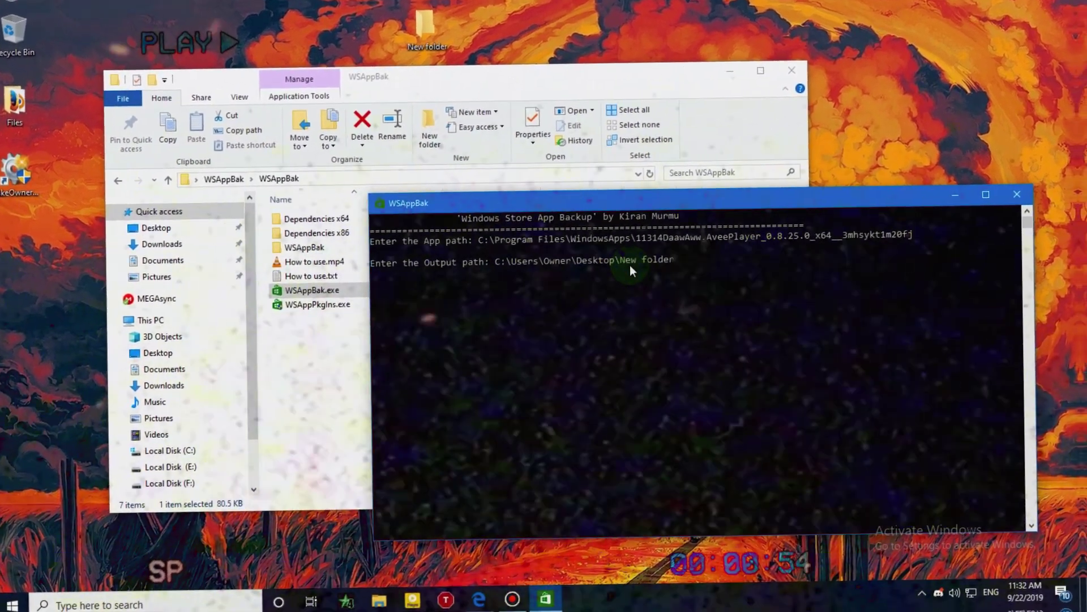
{"action": "key", "text": "Return"}
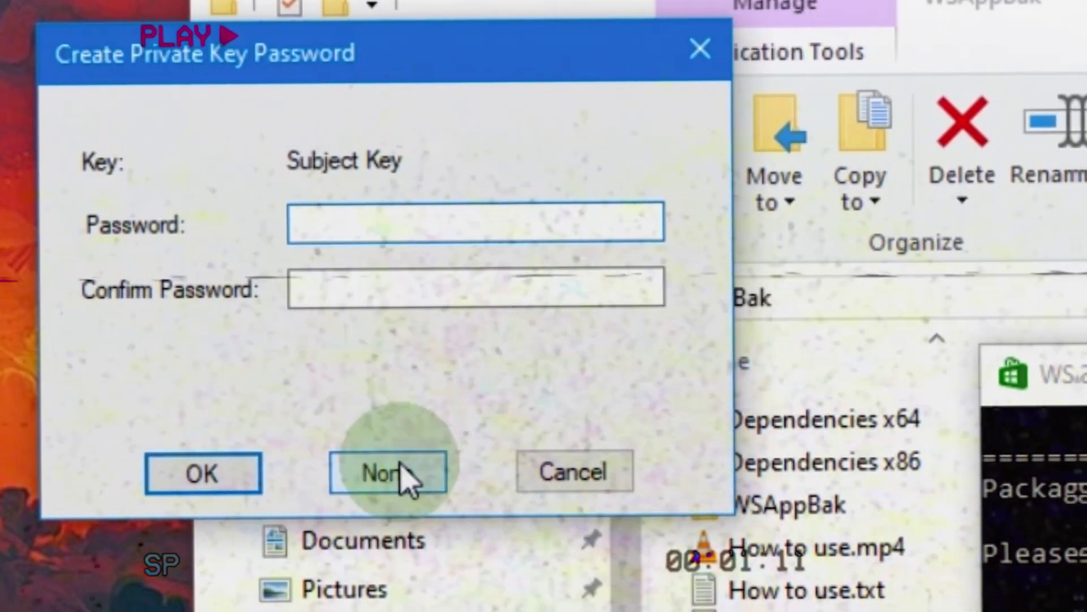
- Skip the private key password and close the finished WSAppBak console
{"action": "left_click", "coordinate": [407, 477]}
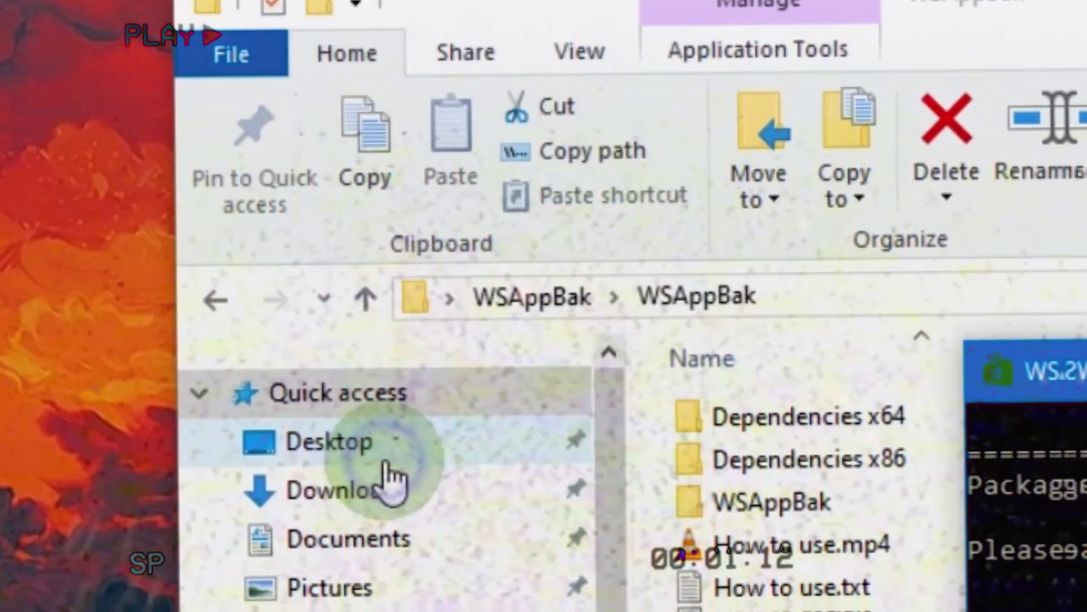
{"action": "key", "text": "Return"}
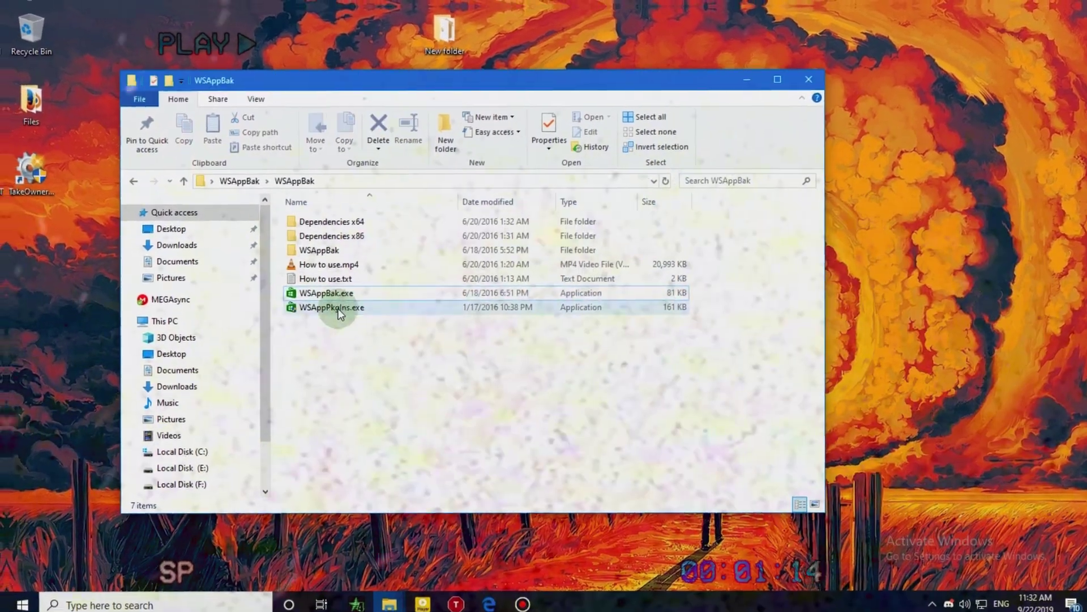
{"action": "left_click", "coordinate": [753, 80]}
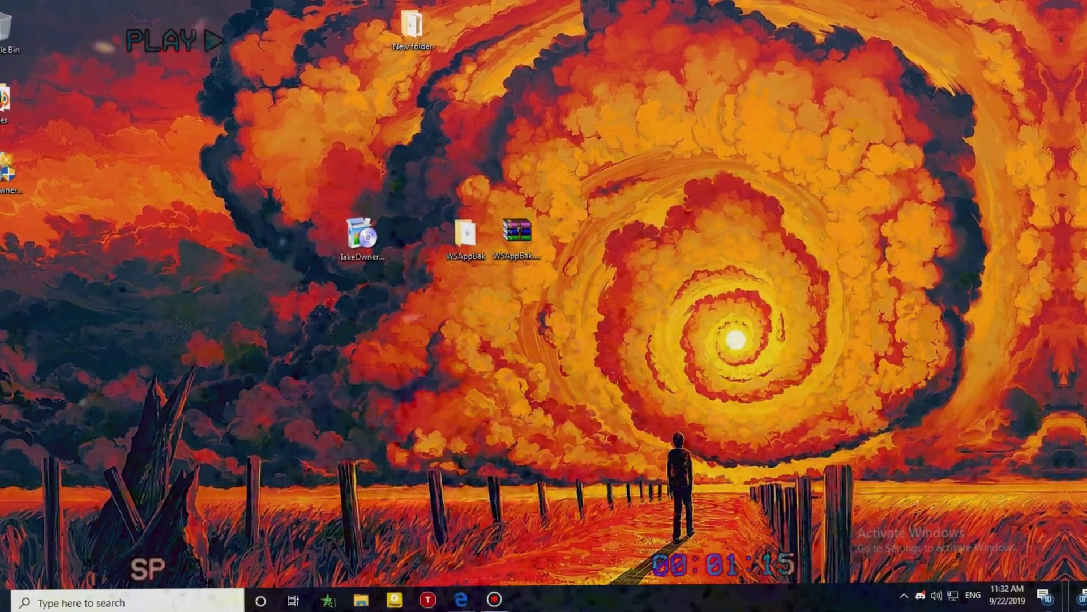
- Uninstall Avee Player from the Start search for 'avee', then move New folder beside WSAppBak
{"action": "left_click", "coordinate": [28, 605]}
{"action": "type", "text": "avee"}
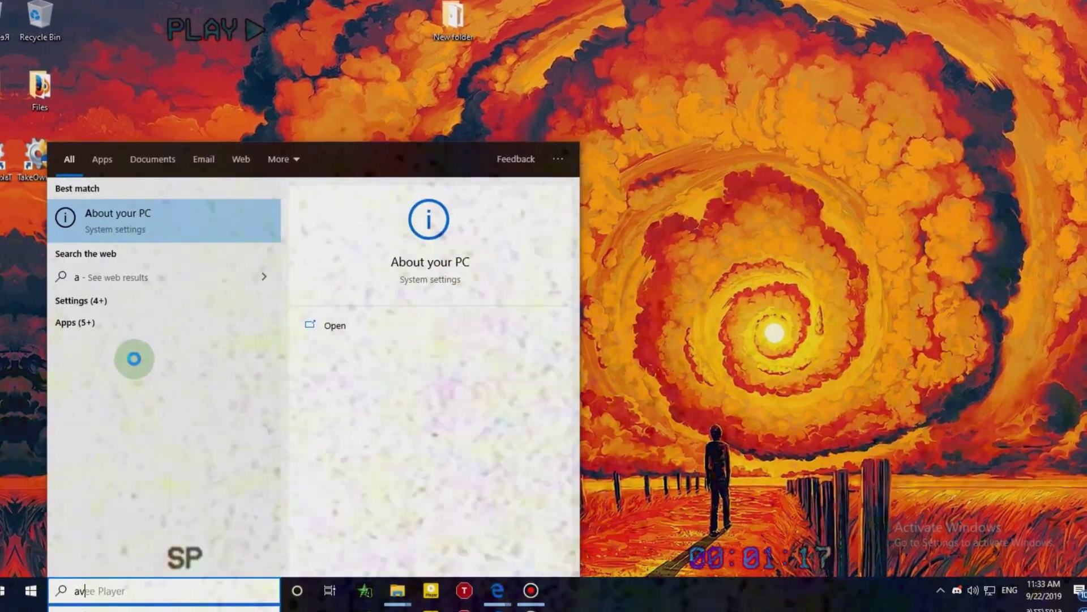
{"action": "right_click", "coordinate": [116, 218]}
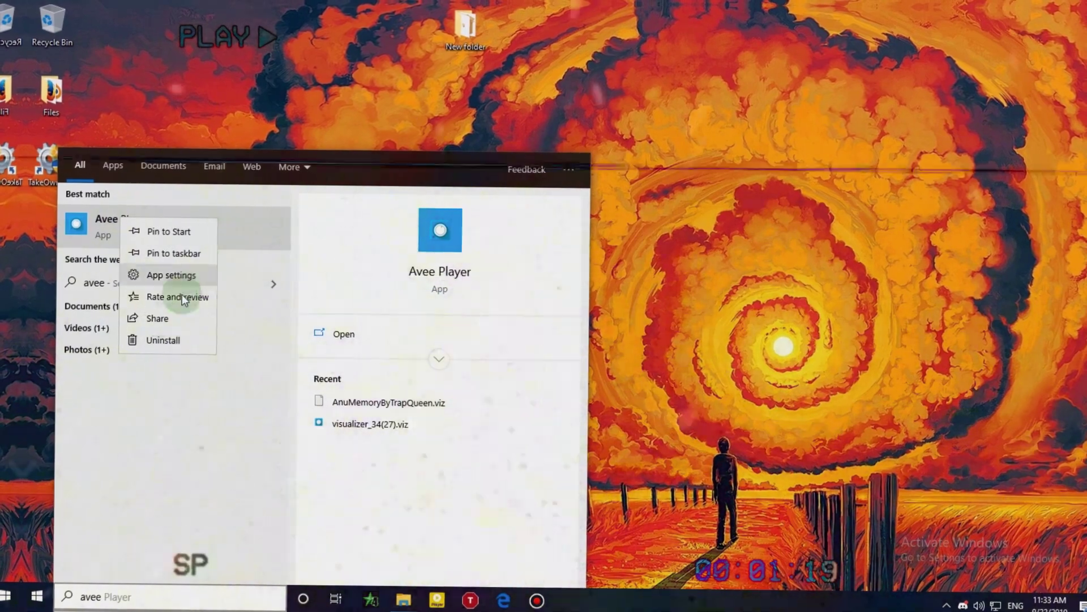
{"action": "left_click", "coordinate": [143, 341]}
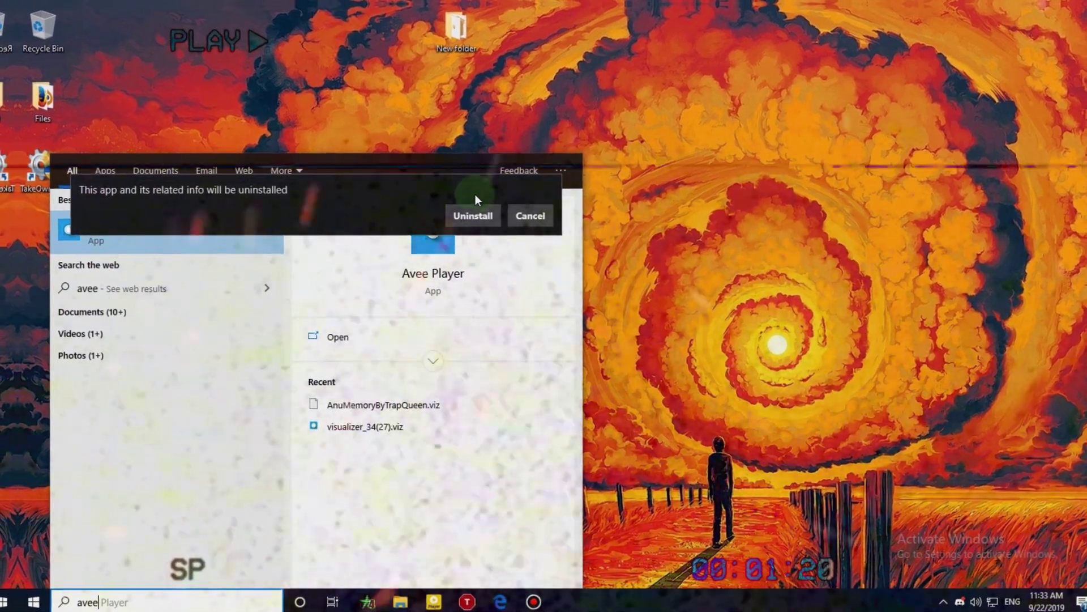
{"action": "left_click", "coordinate": [469, 214]}
{"action": "left_click_drag", "start_coordinate": [426, 26], "coordinate": [460, 241]}
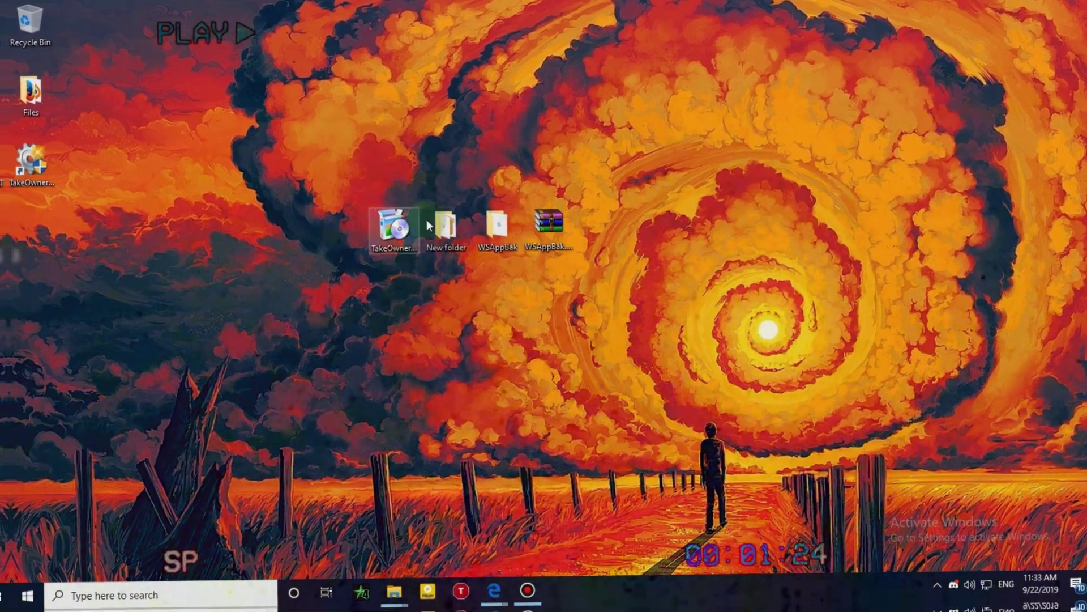
- Open New folder and import the backup's .pfx certificate into the local machine store
{"action": "double_click", "coordinate": [435, 232]}
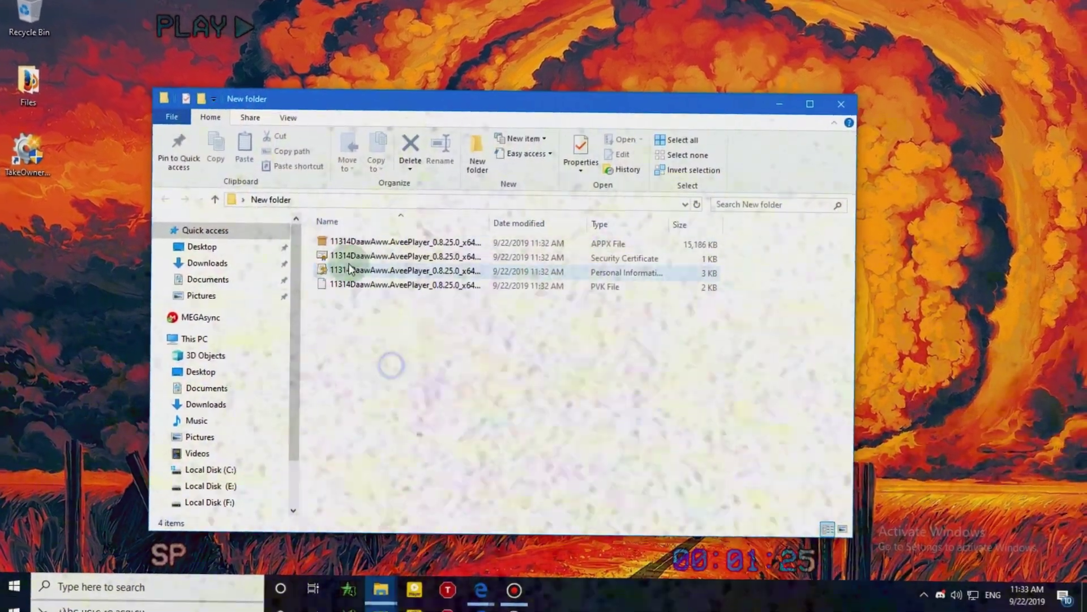
{"action": "double_click", "coordinate": [485, 219]}
{"action": "double_click", "coordinate": [448, 267]}
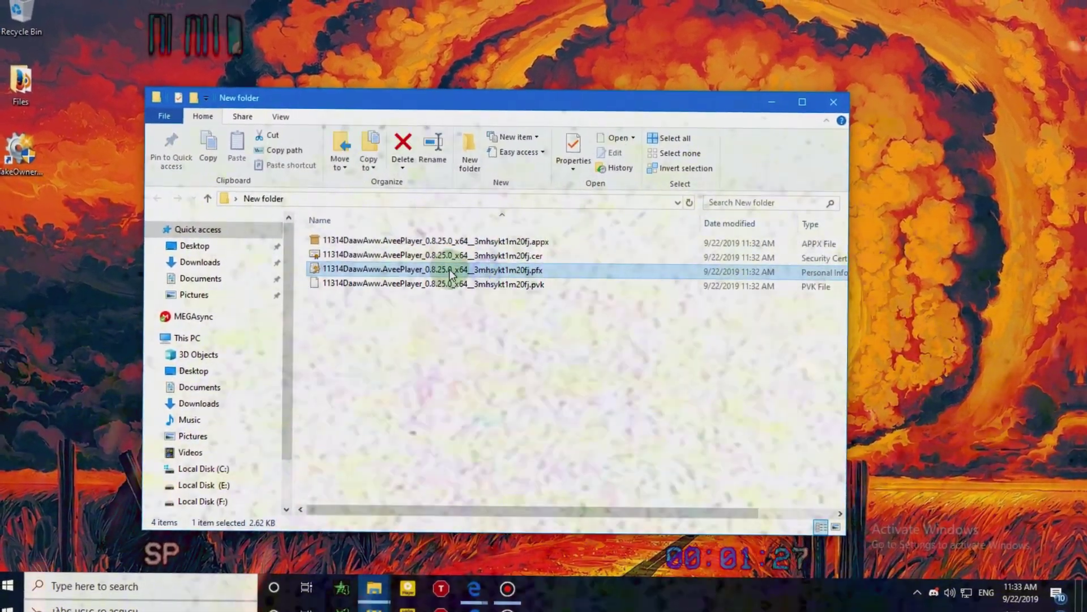
{"action": "left_click", "coordinate": [412, 330]}
{"action": "left_click", "coordinate": [632, 451]}
{"action": "left_click", "coordinate": [660, 447]}
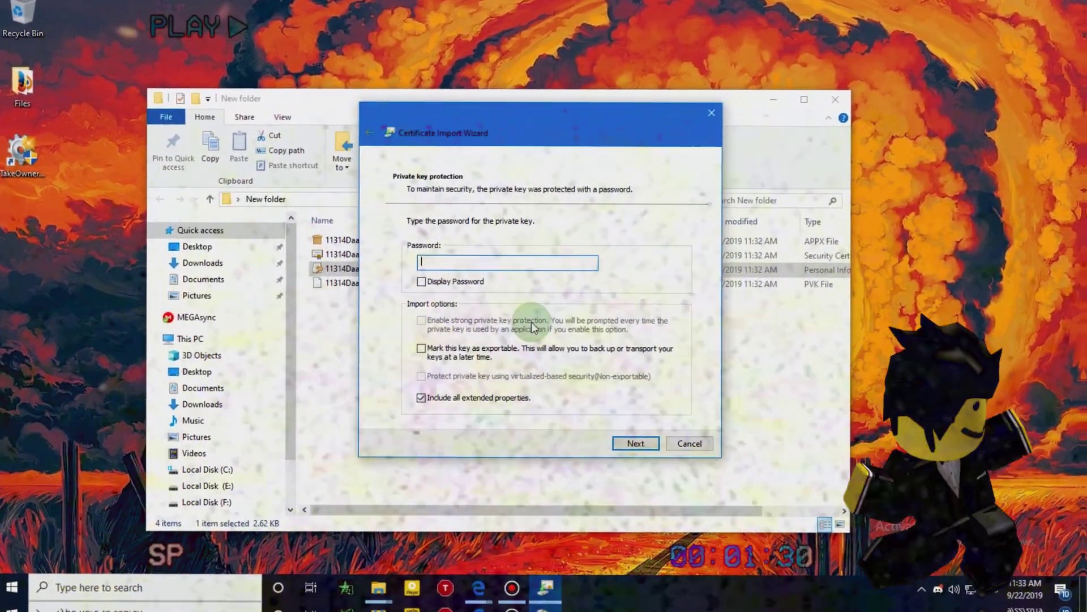
{"action": "left_click", "coordinate": [635, 447]}
{"action": "left_click", "coordinate": [619, 448]}
{"action": "left_click", "coordinate": [620, 448]}
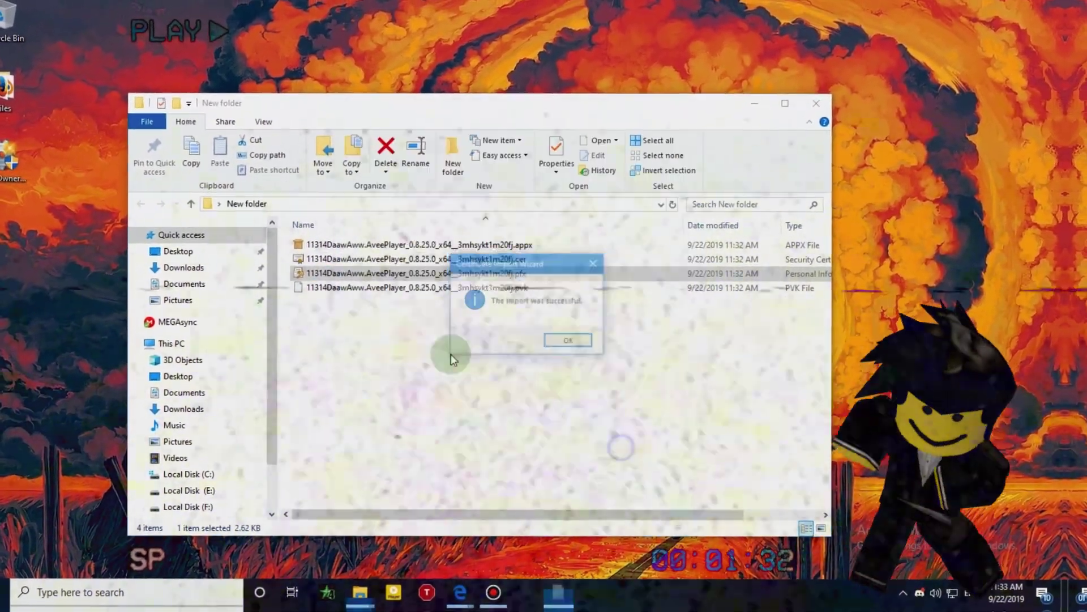
{"action": "left_click", "coordinate": [569, 340]}
- Install the .cer certificate, then open the Avee Player .appx package for installation
{"action": "double_click", "coordinate": [442, 256]}
{"action": "left_click", "coordinate": [156, 283]}
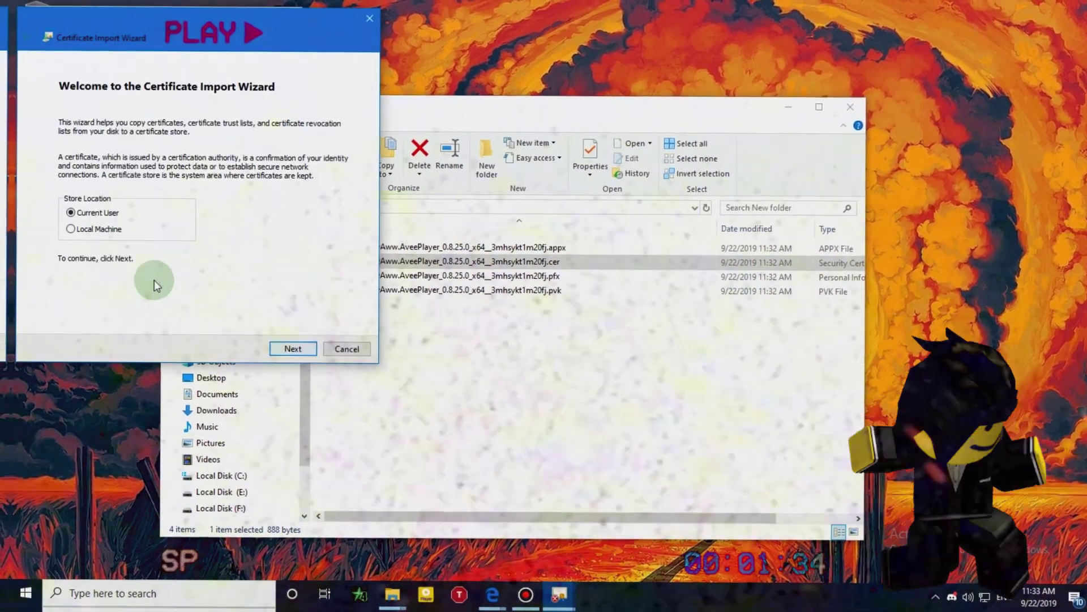
{"action": "left_click", "coordinate": [292, 351]}
{"action": "left_click", "coordinate": [285, 352]}
{"action": "left_click", "coordinate": [285, 353]}
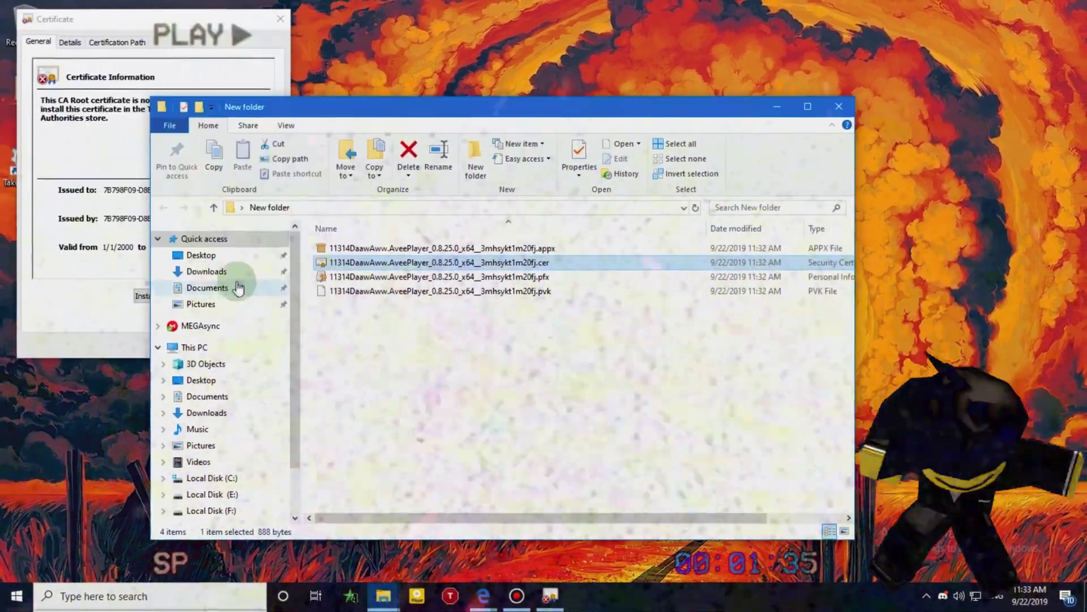
{"action": "left_click", "coordinate": [600, 346]}
{"action": "left_click", "coordinate": [267, 347]}
{"action": "left_click", "coordinate": [397, 254]}
{"action": "double_click", "coordinate": [398, 255]}
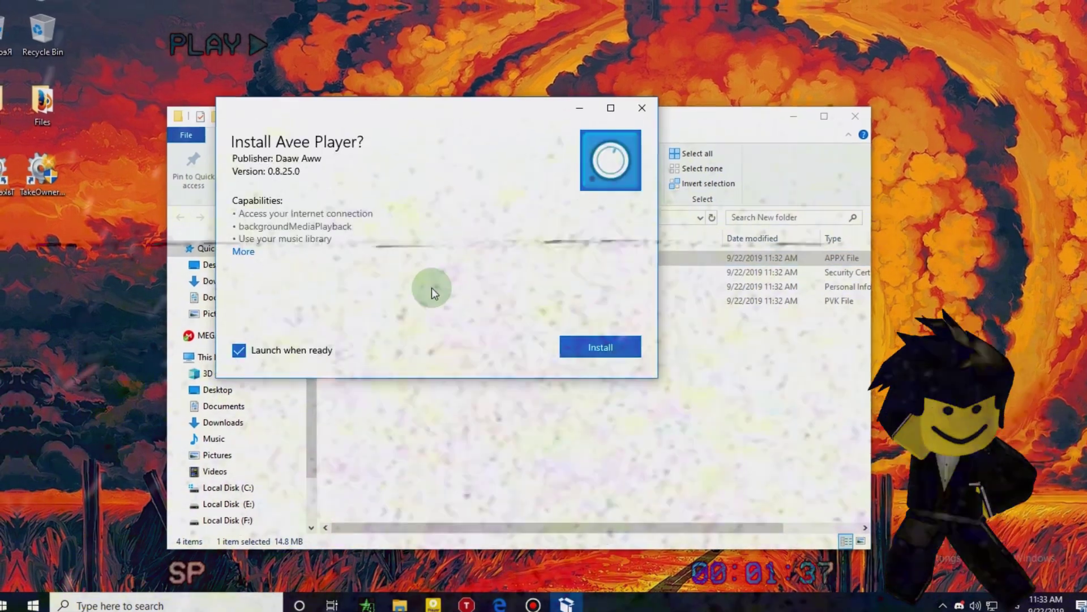
- Attempt installing Avee Player 0.8.25.0 from the backup package; after error 0x80073CFF, follow the sideload apps link
{"action": "left_click", "coordinate": [600, 346]}
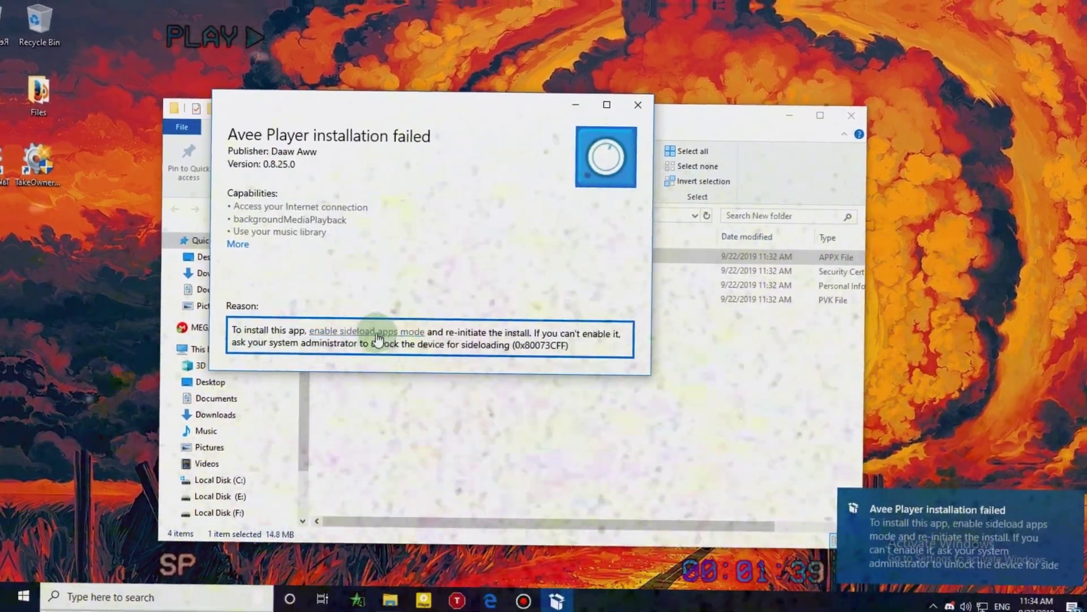
{"action": "left_click", "coordinate": [908, 546]}
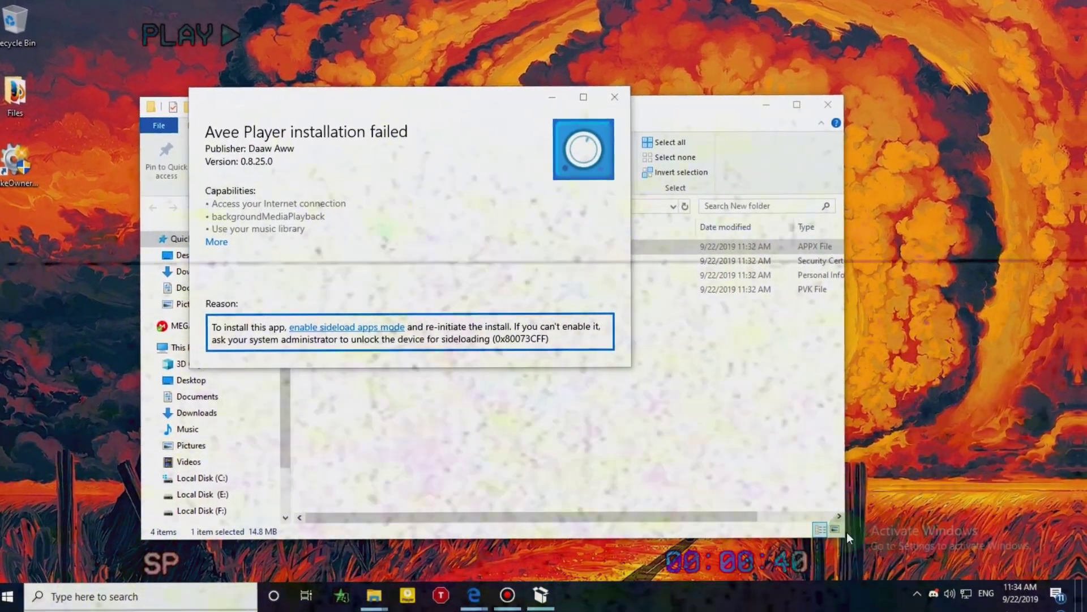
{"action": "left_click", "coordinate": [355, 328]}
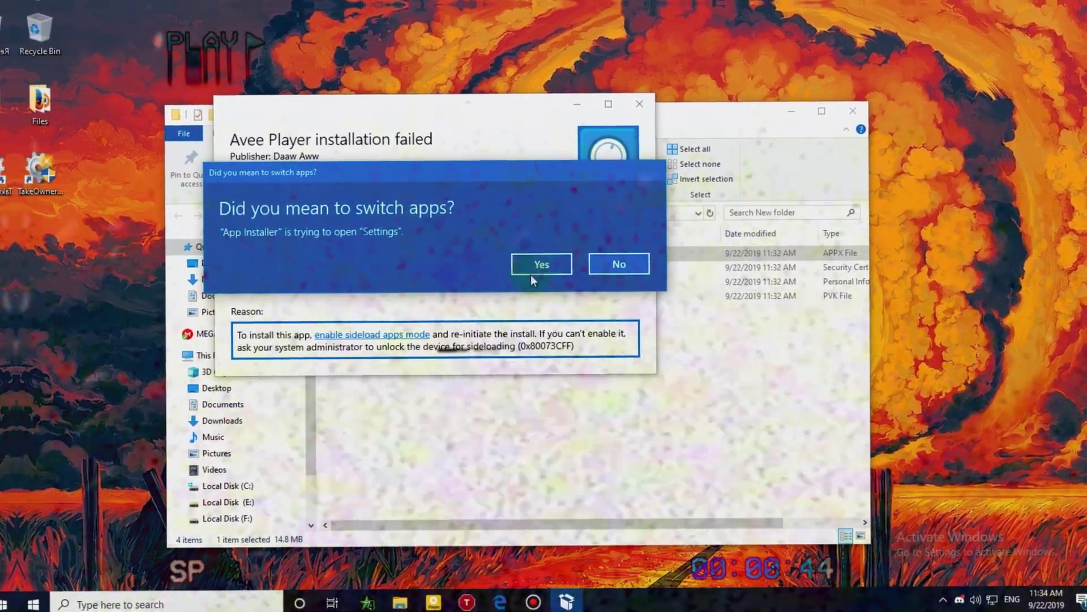
- Switch the For developers setting from sideload apps to Developer mode and confirm with Yes
{"action": "left_click", "coordinate": [532, 275]}
{"action": "left_click", "coordinate": [228, 223]}
{"action": "left_click", "coordinate": [226, 266]}
{"action": "left_click", "coordinate": [234, 266]}
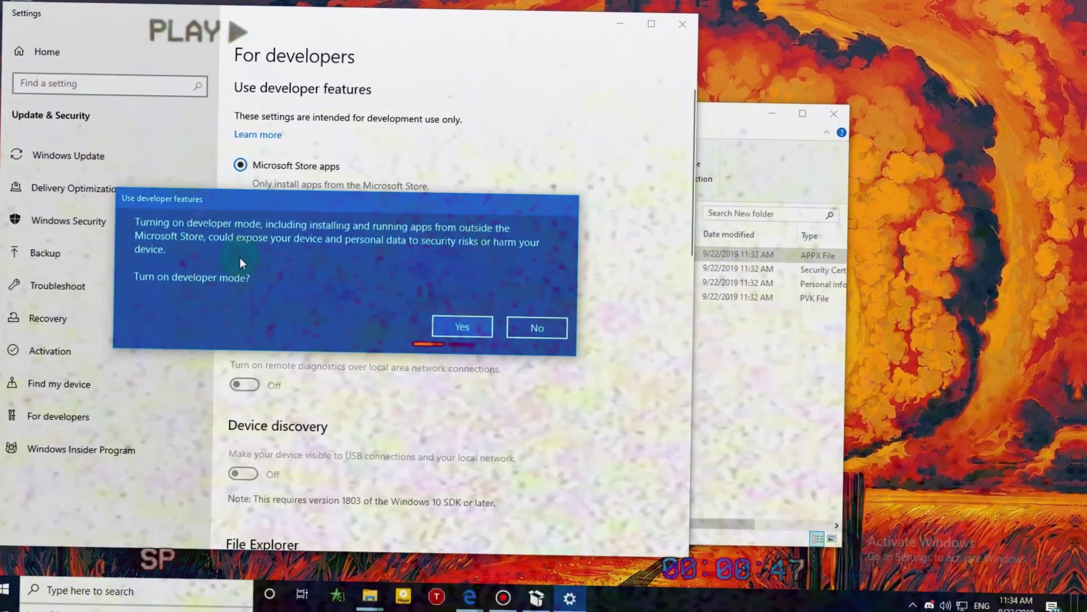
{"action": "left_click", "coordinate": [458, 321]}
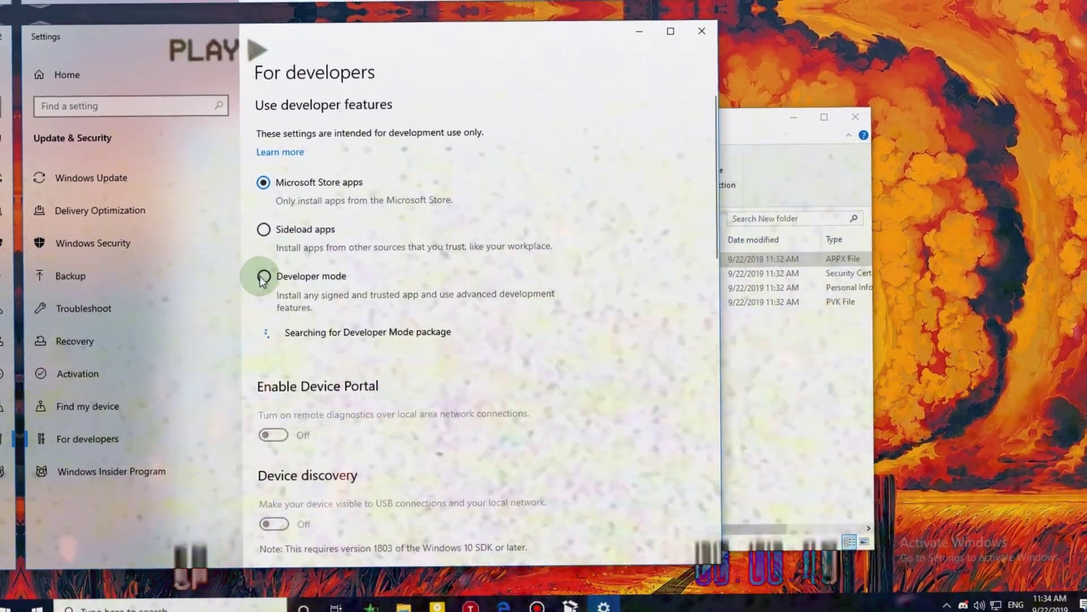